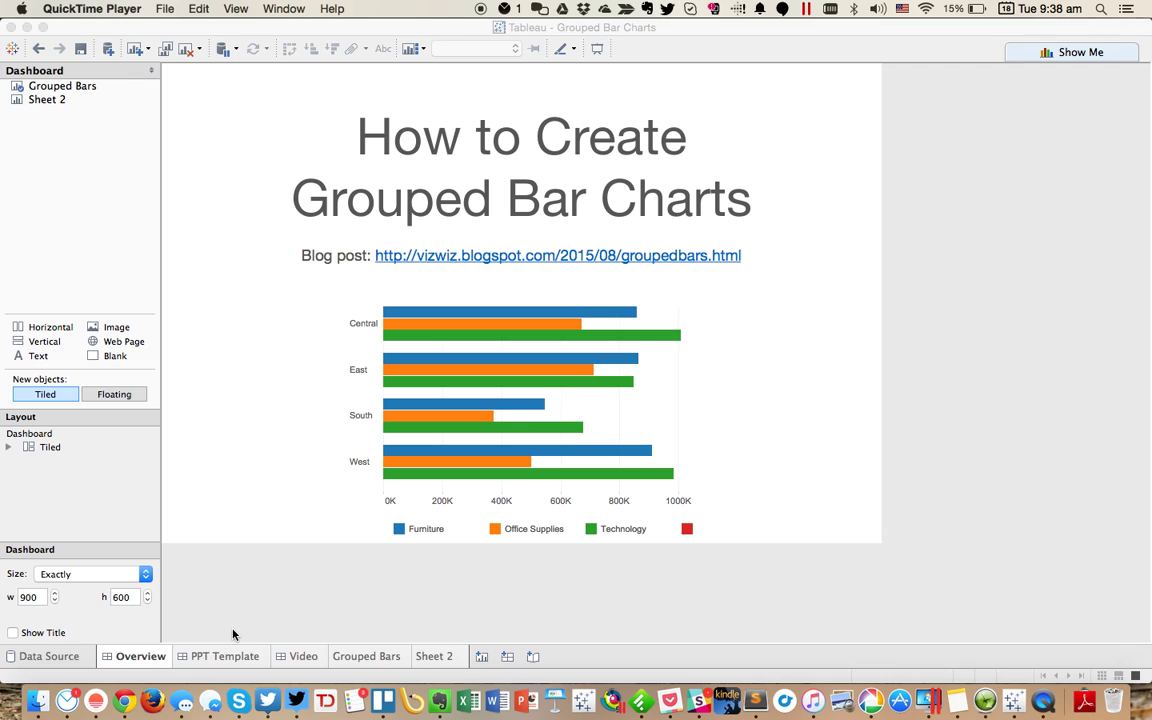
# - Show the PPT Template dashboard with its sample grouped bar chart of Categories 1–4 and Series 1–3
pyautogui.click(236, 657)
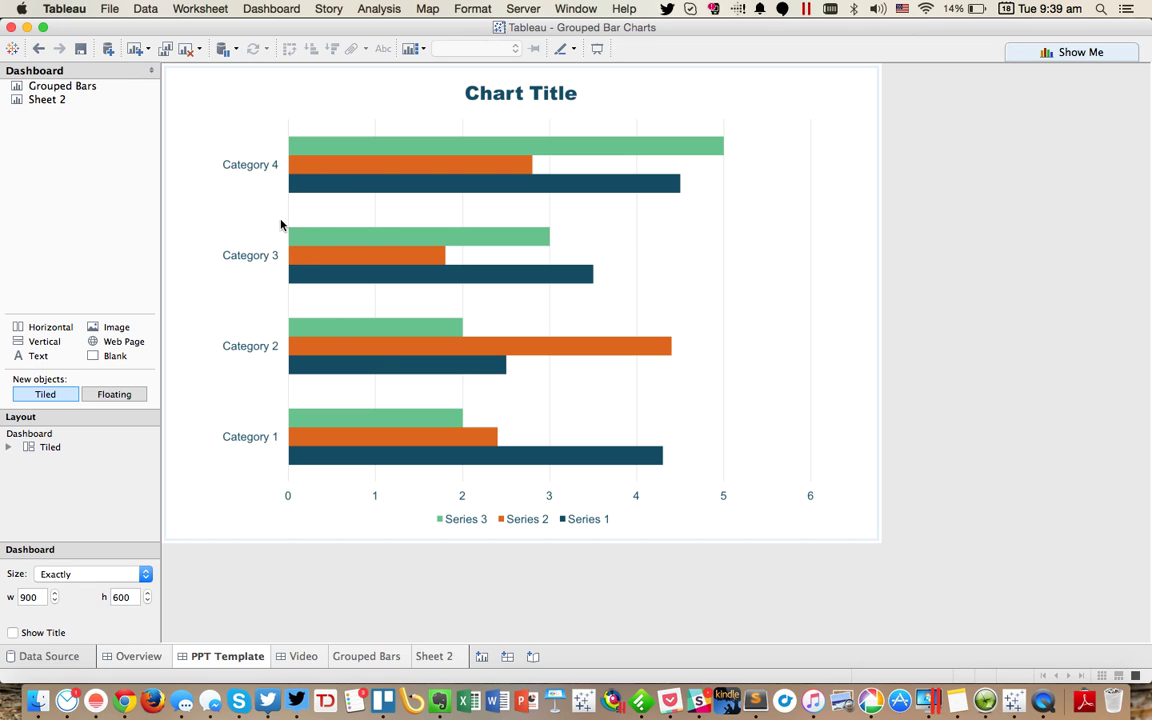
# - On Sheet 2, plot Sales on Columns with Region and Product Category on Rows
pyautogui.click(447, 656)
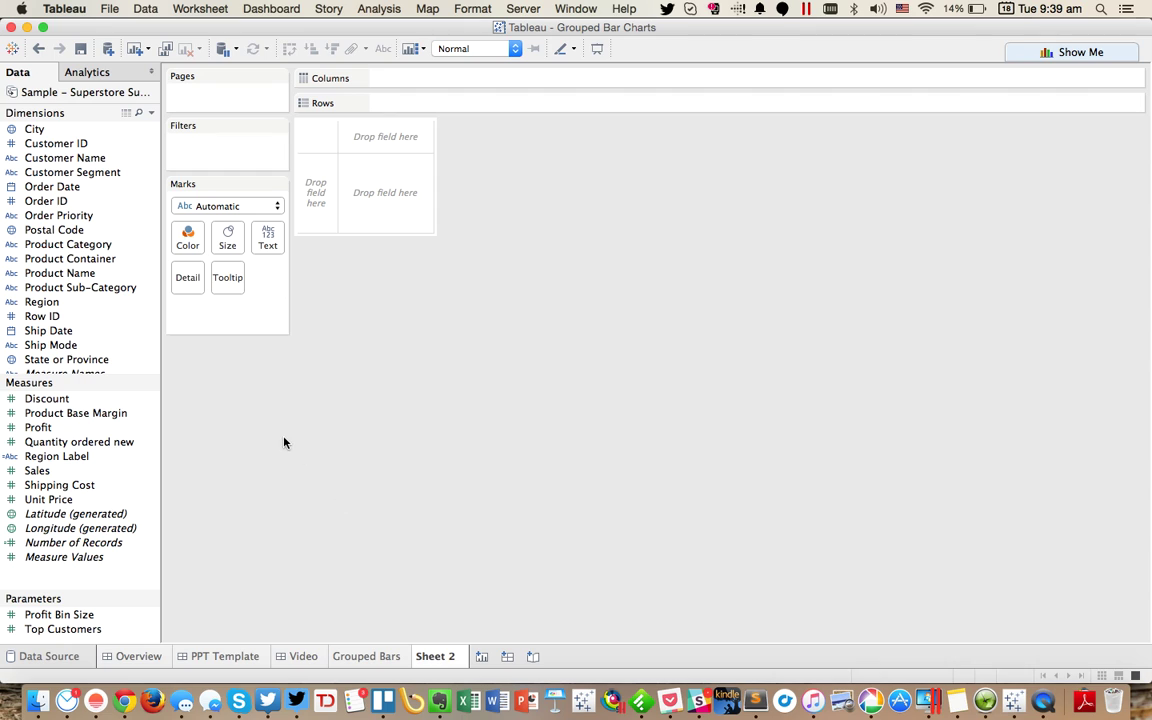
pyautogui.moveTo(40, 470); pyautogui.dragTo(476, 77)
pyautogui.moveTo(72, 301); pyautogui.dragTo(405, 101)
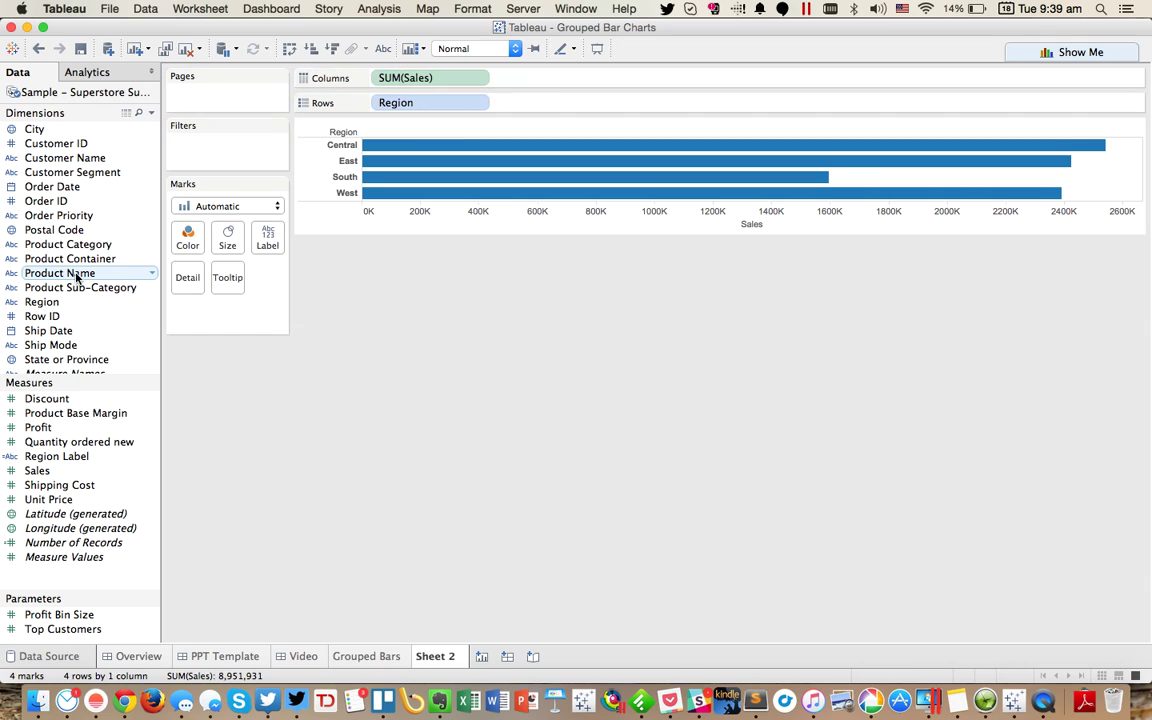
pyautogui.moveTo(88, 244); pyautogui.dragTo(545, 108)
# - Colour the bars by Product Category and set the bar size to maximum
pyautogui.moveTo(67, 249); pyautogui.dragTo(188, 236)
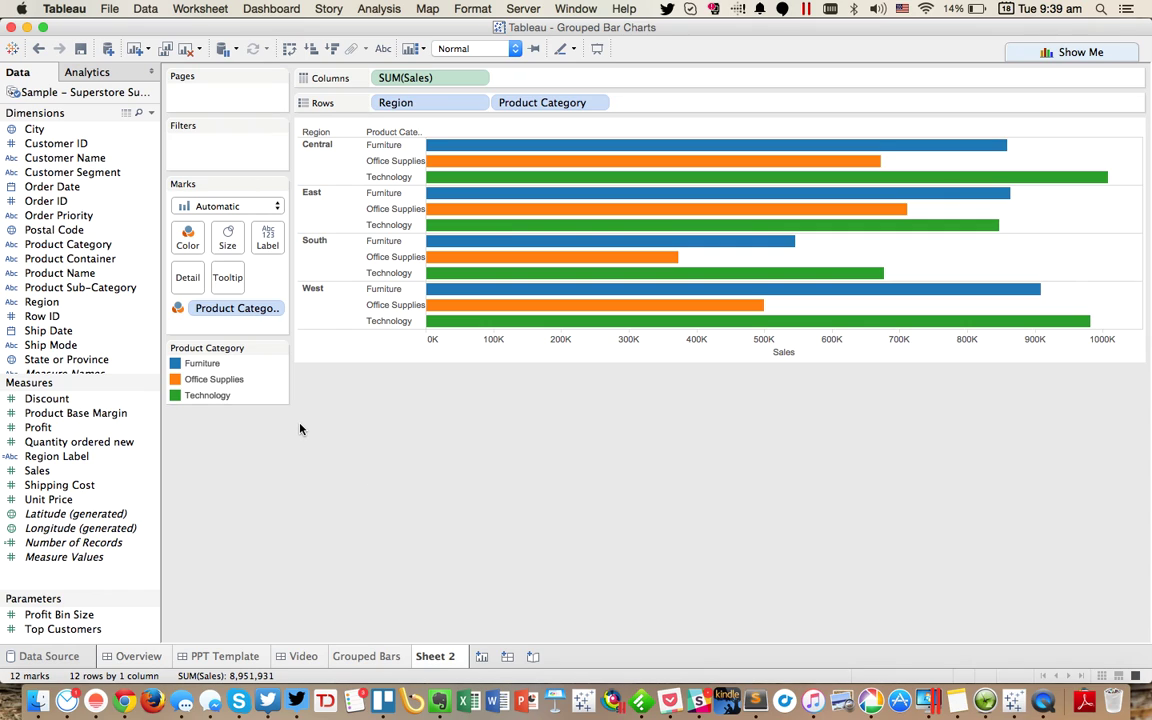
pyautogui.click(228, 237)
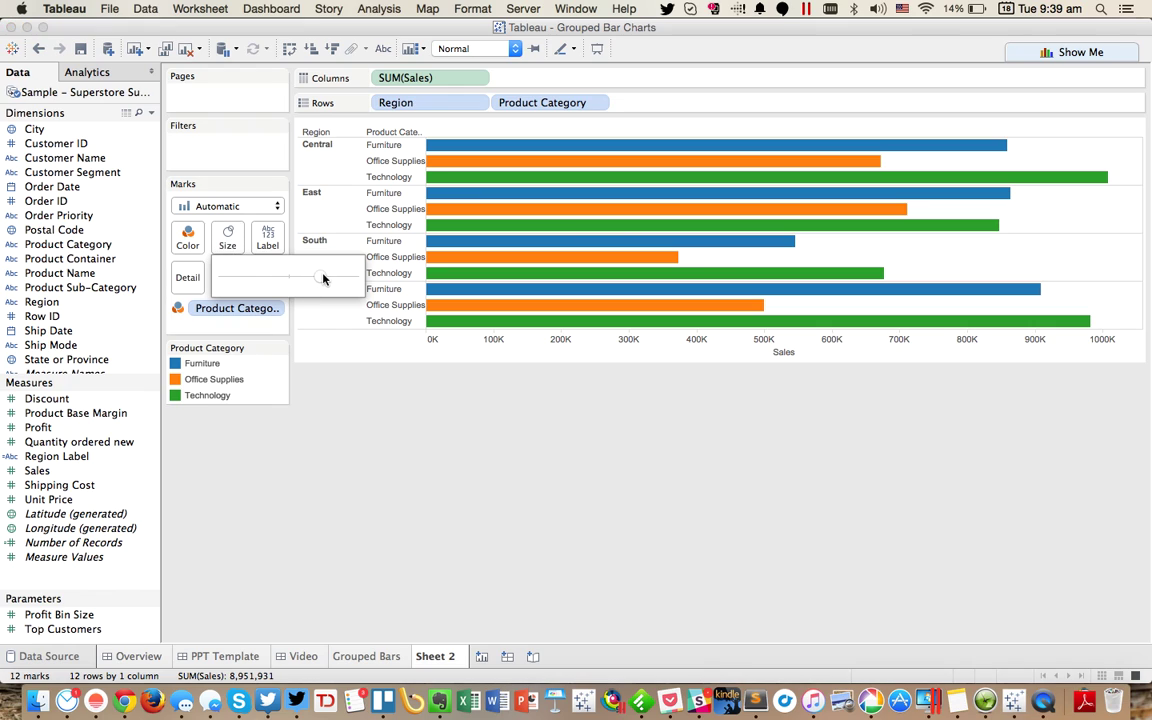
pyautogui.moveTo(300, 277); pyautogui.dragTo(323, 249)
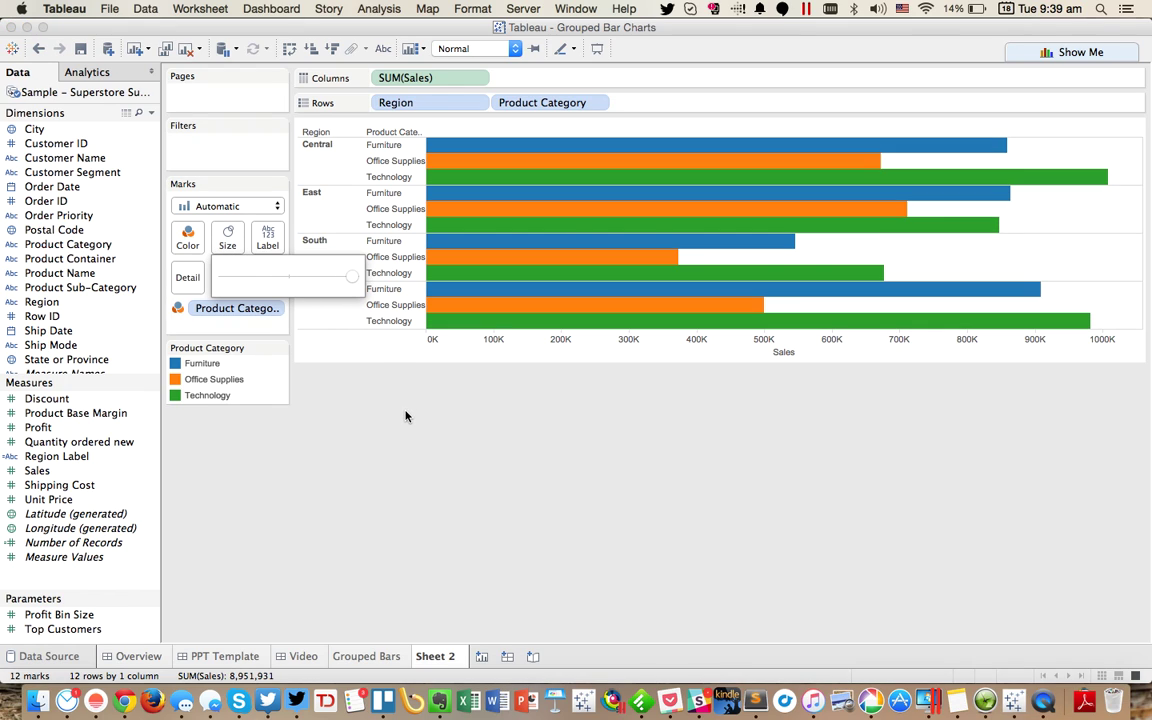
# - Check the PPT Template, then apply Analysis > Totals > Add All Subtotals on Sheet 2
pyautogui.click(236, 658)
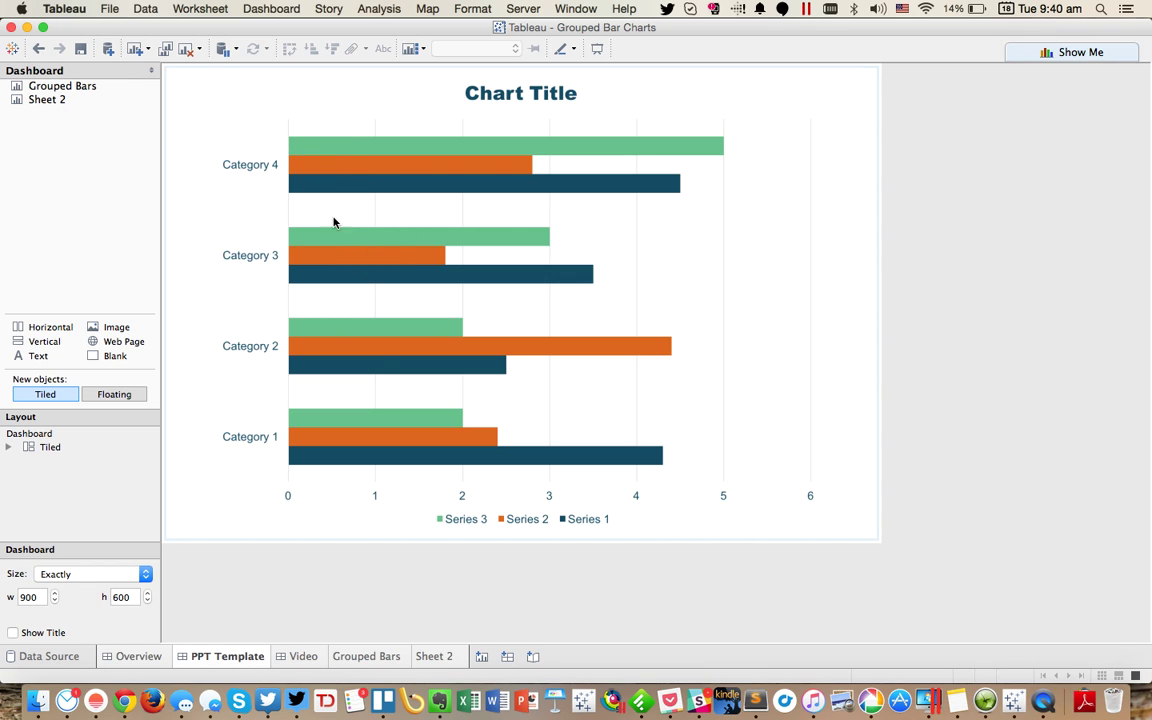
pyautogui.click(436, 657)
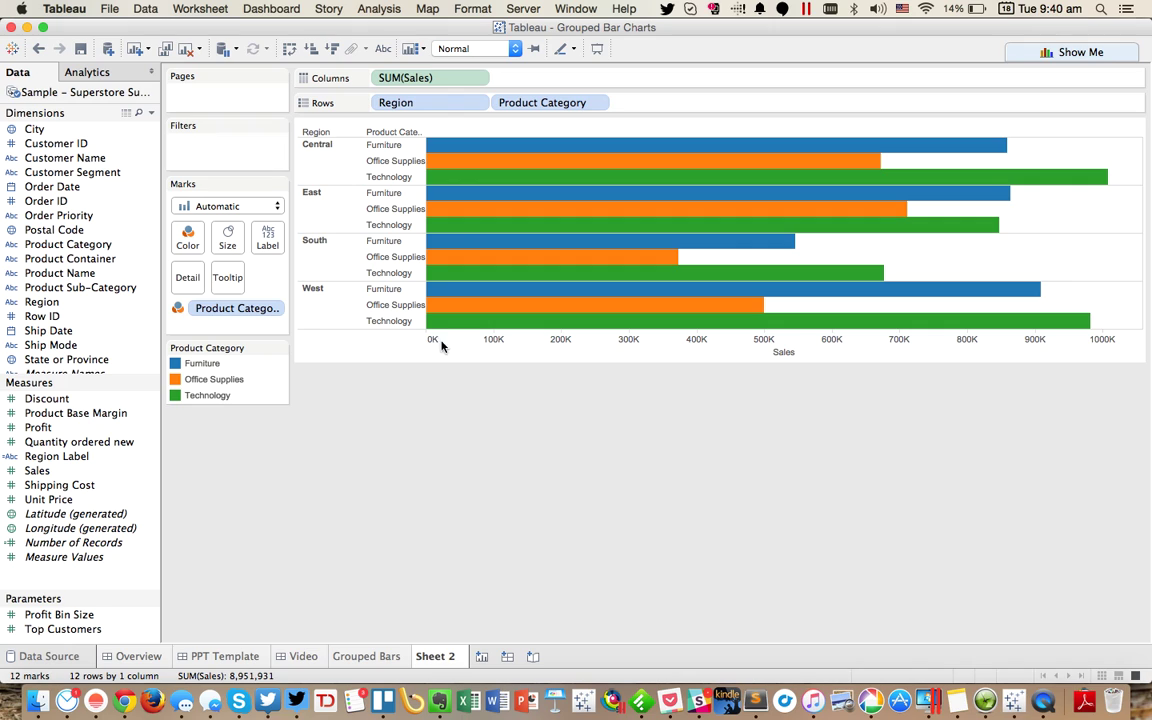
pyautogui.click(366, 9)
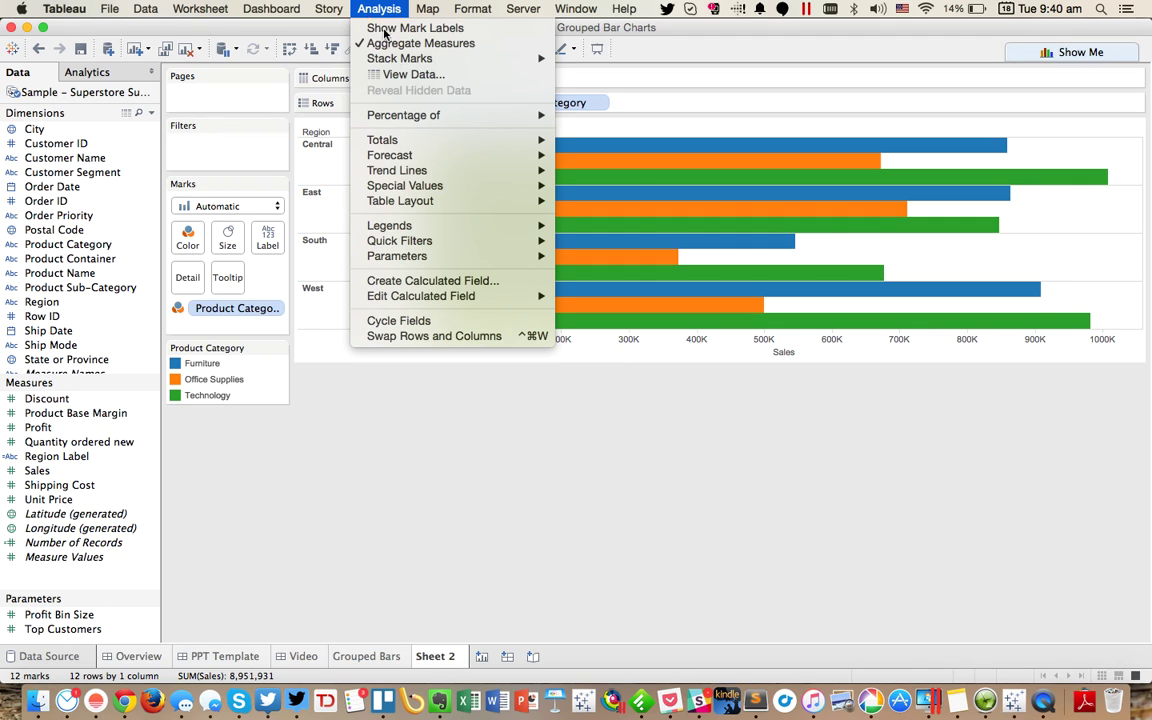
pyautogui.moveTo(452, 140)
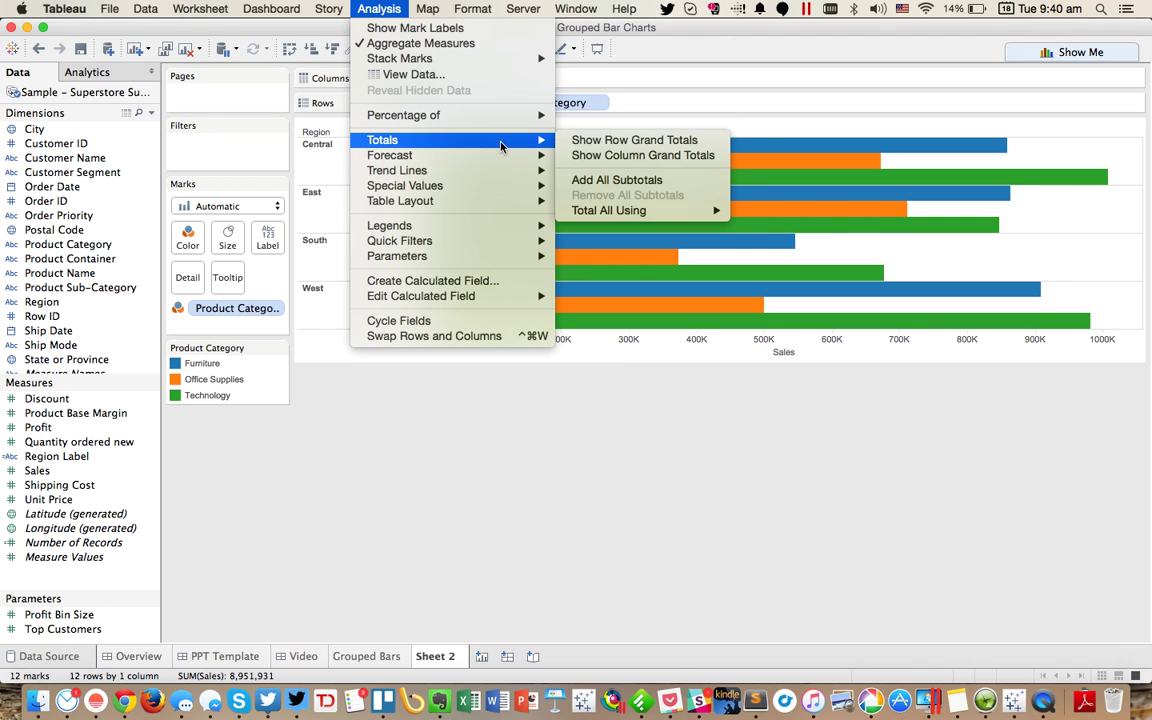
pyautogui.click(598, 183)
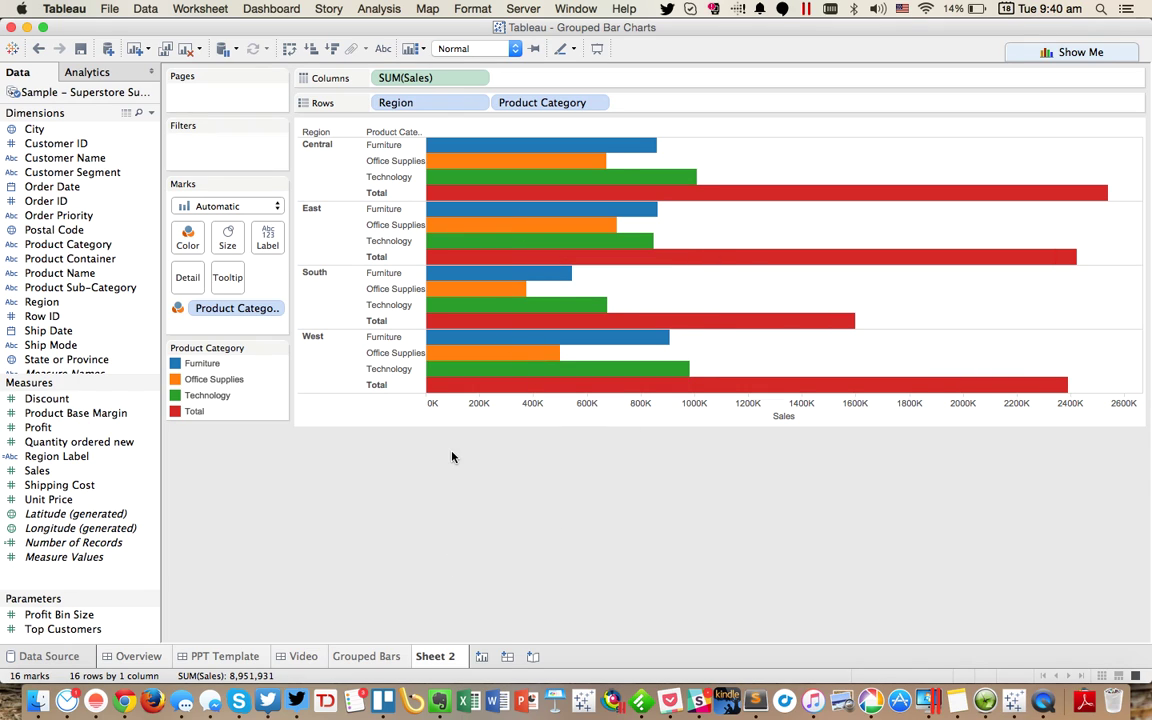
# - Set the Total bars' aggregation to Average, then hide them, leaving empty Total rows
pyautogui.click(447, 193)
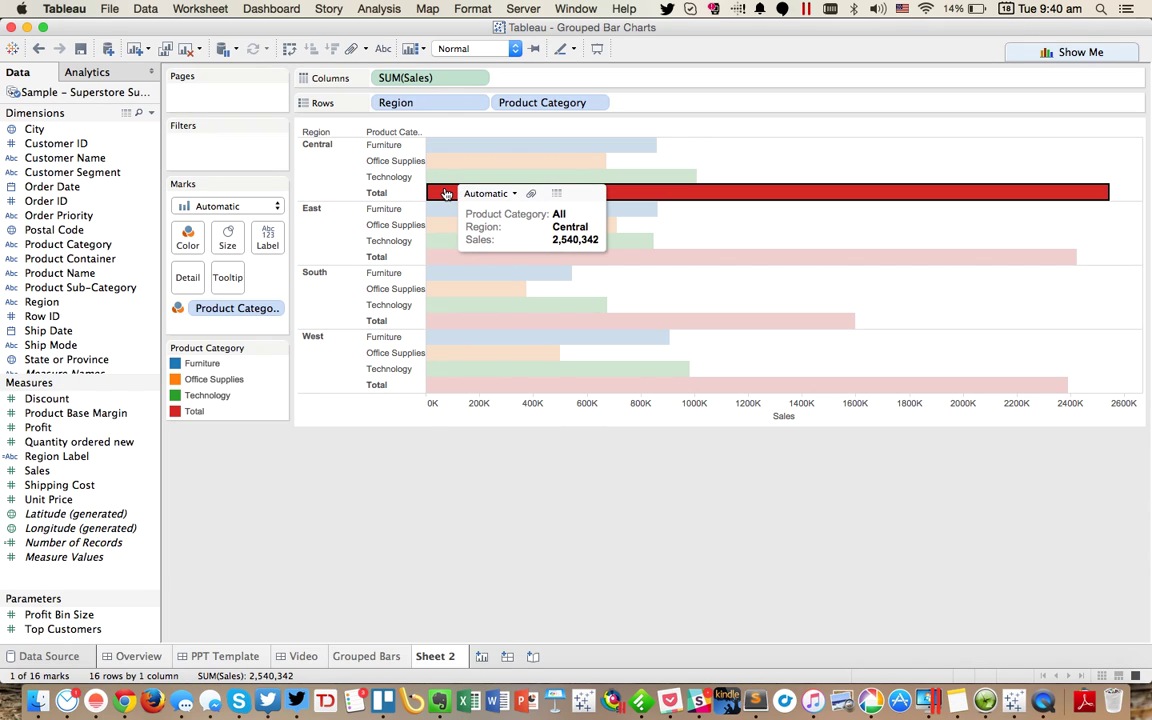
pyautogui.click(506, 194)
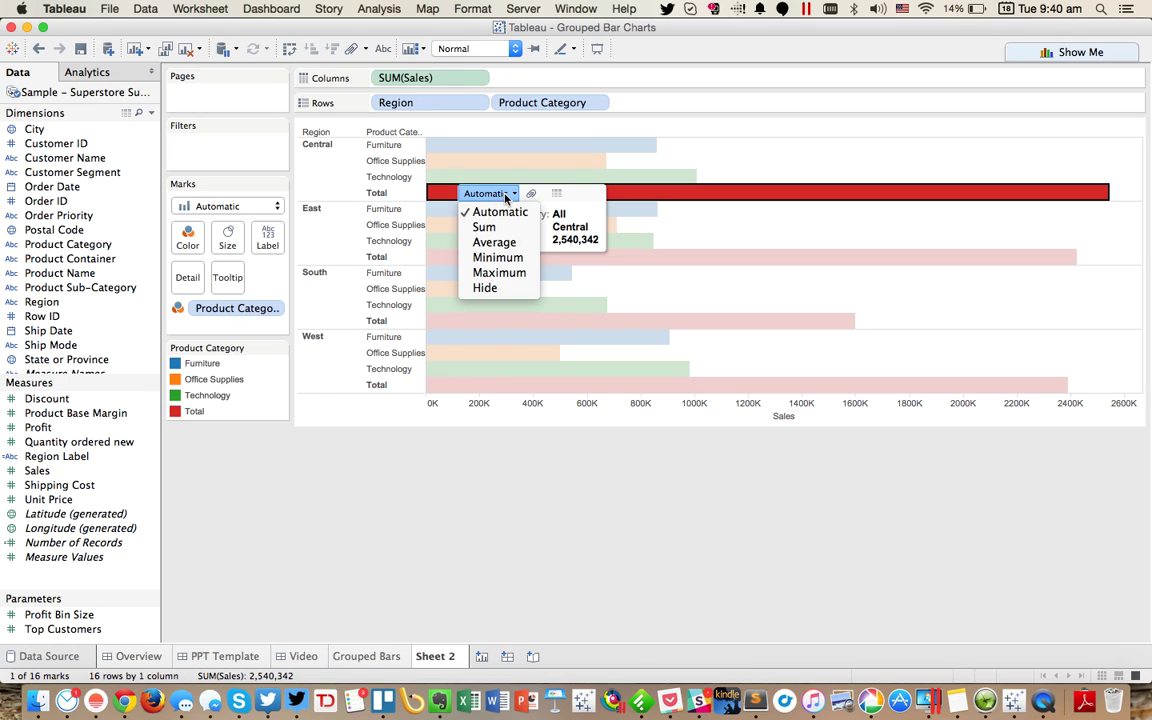
pyautogui.click(500, 246)
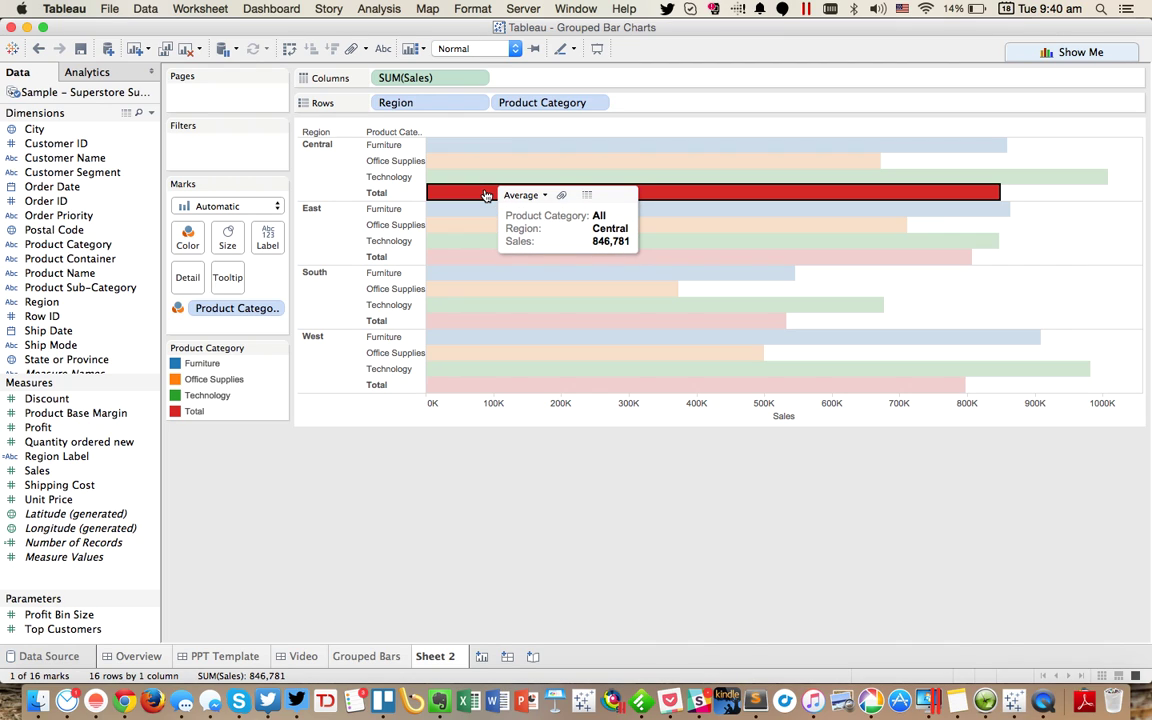
pyautogui.click(486, 194)
pyautogui.click(488, 195)
pyautogui.click(522, 195)
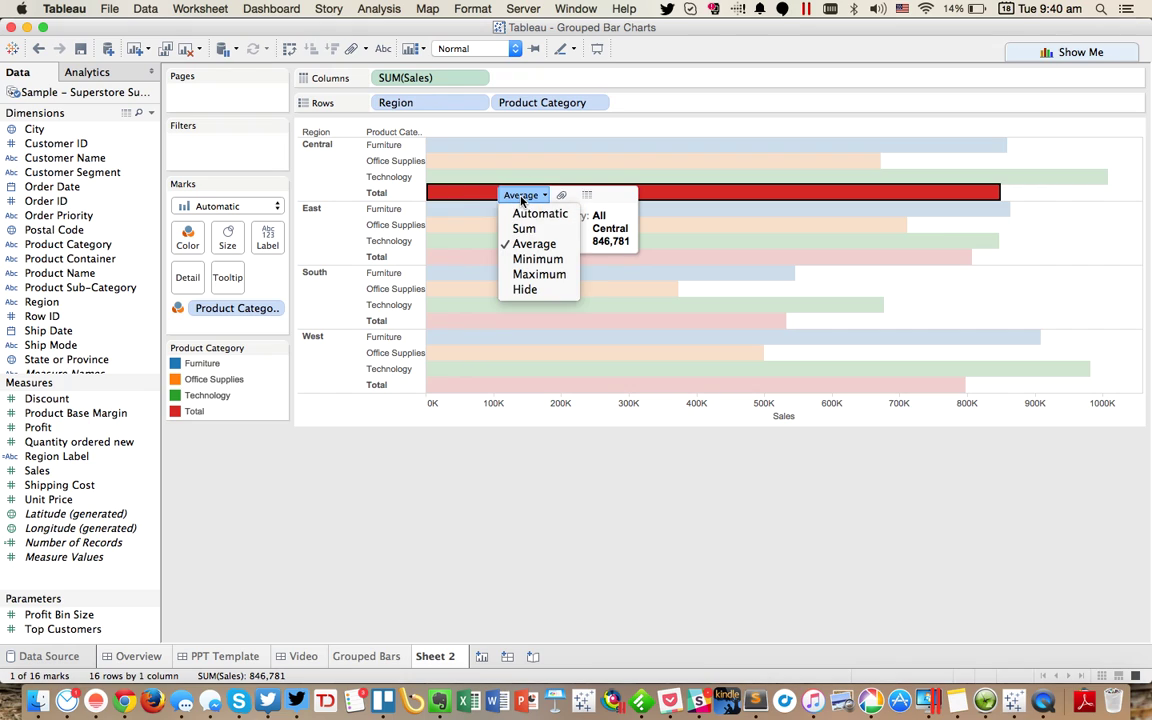
pyautogui.click(537, 290)
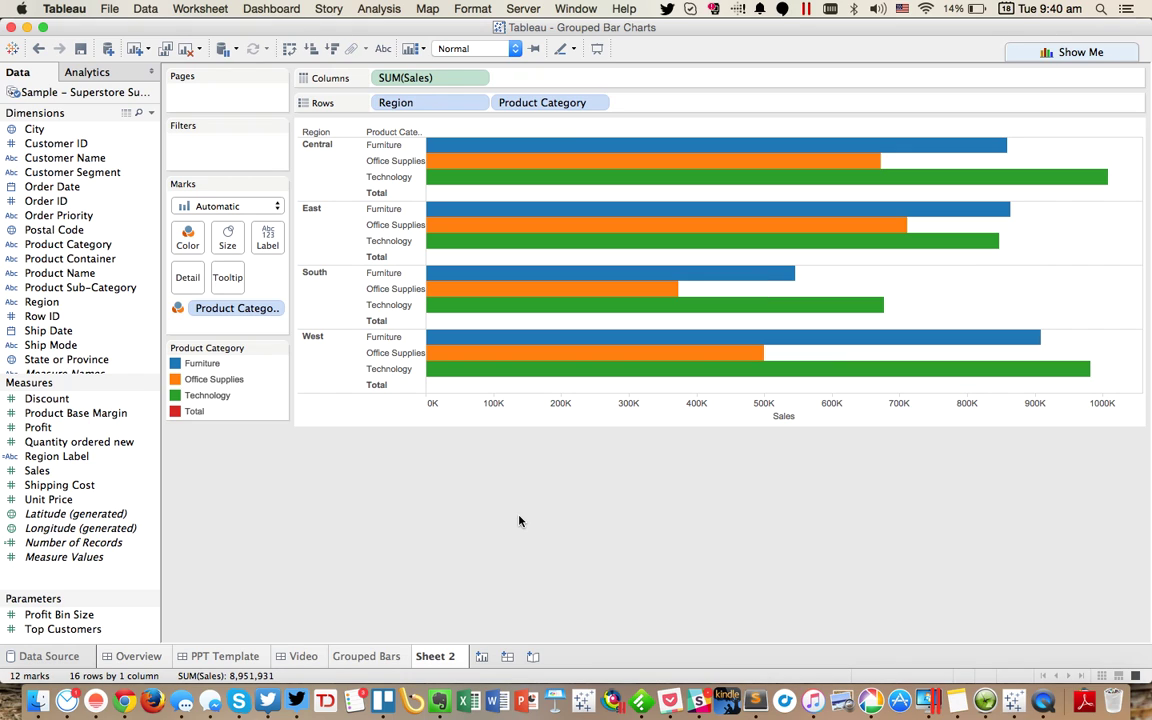
# - Switch the Product Category colours to the Twitter palette with Total set to white
pyautogui.doubleClick(228, 413)
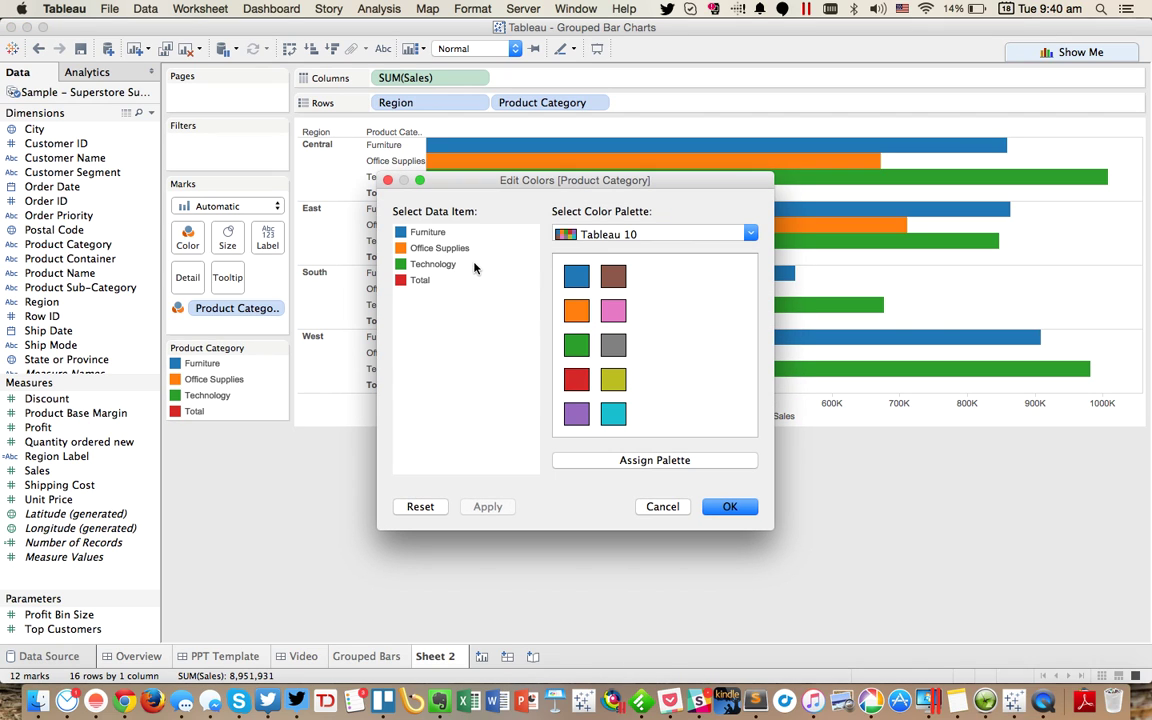
pyautogui.click(650, 233)
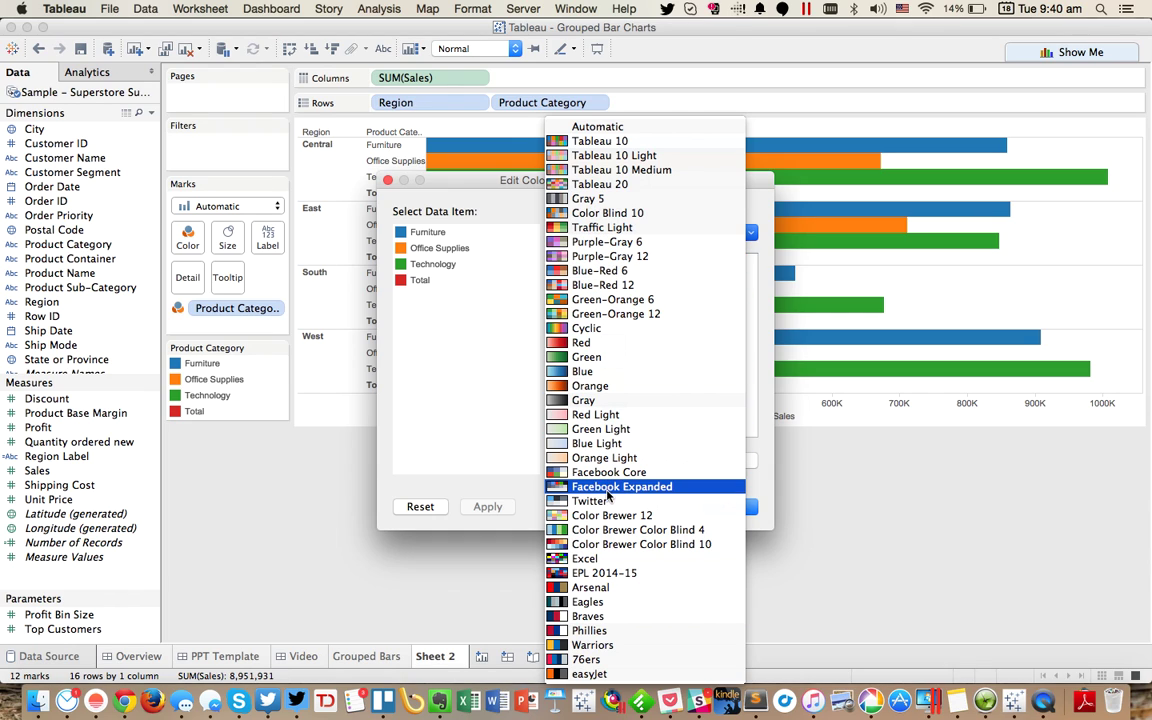
pyautogui.click(600, 501)
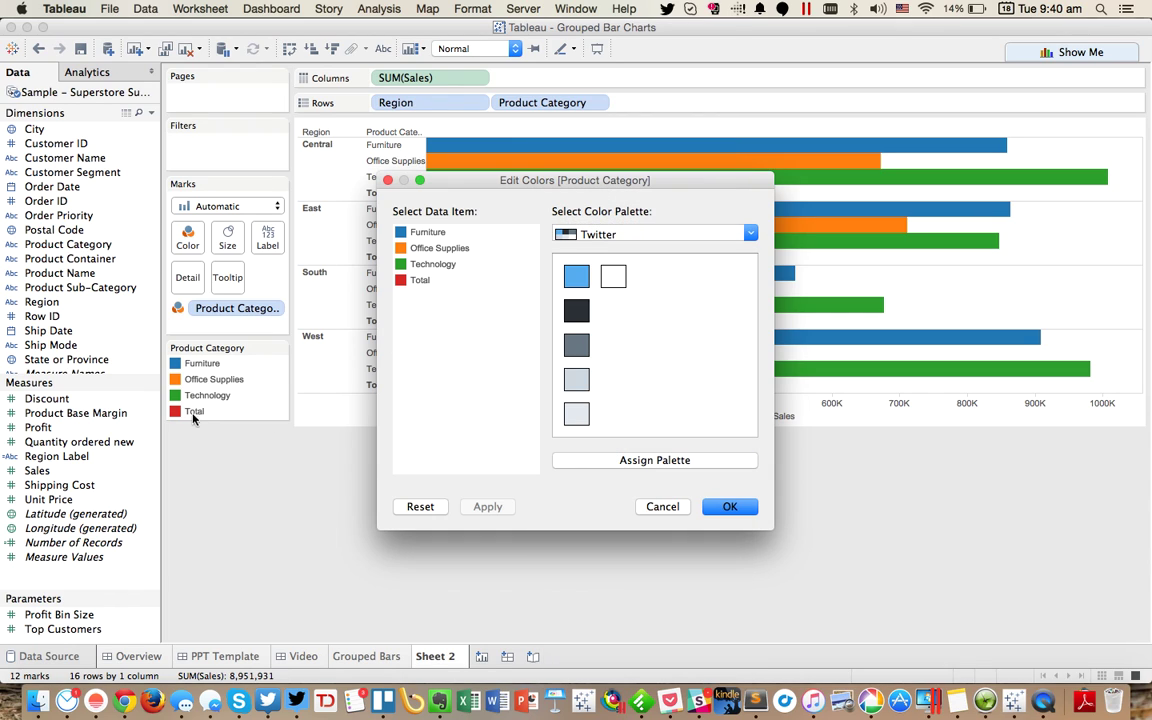
pyautogui.click(418, 280)
pyautogui.click(607, 283)
pyautogui.click(730, 506)
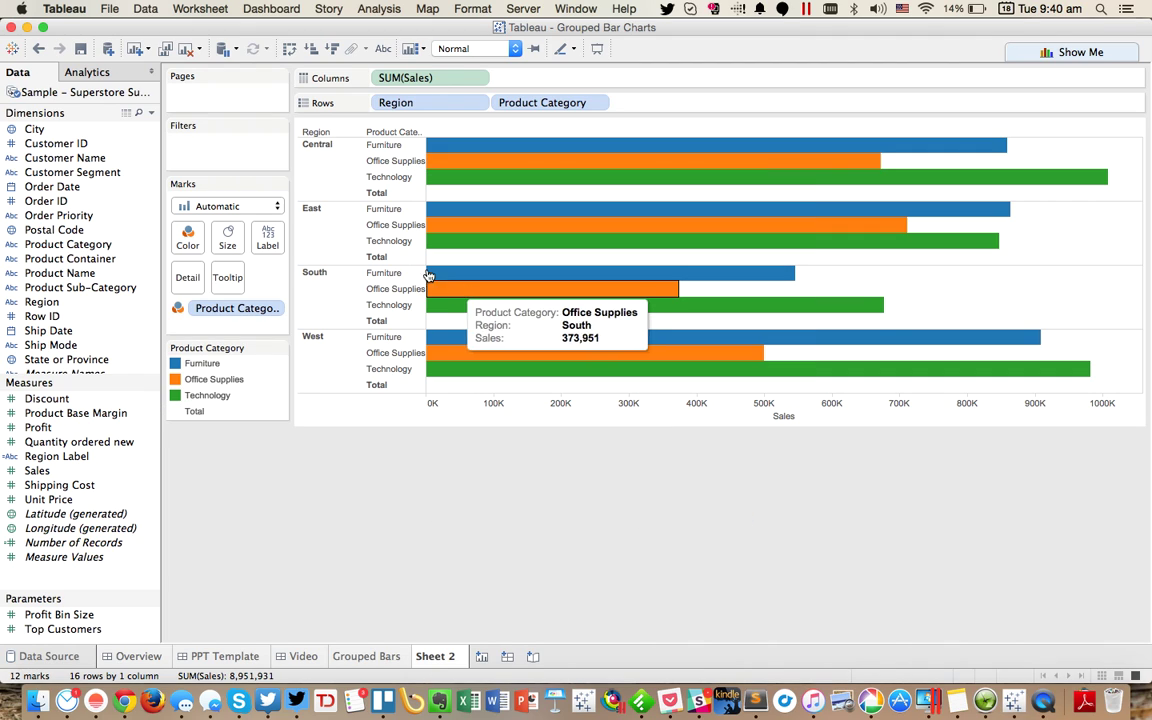
# - Clear the Totals label in the Product Category header formatting so Total rows show blank
pyautogui.rightClick(381, 193)
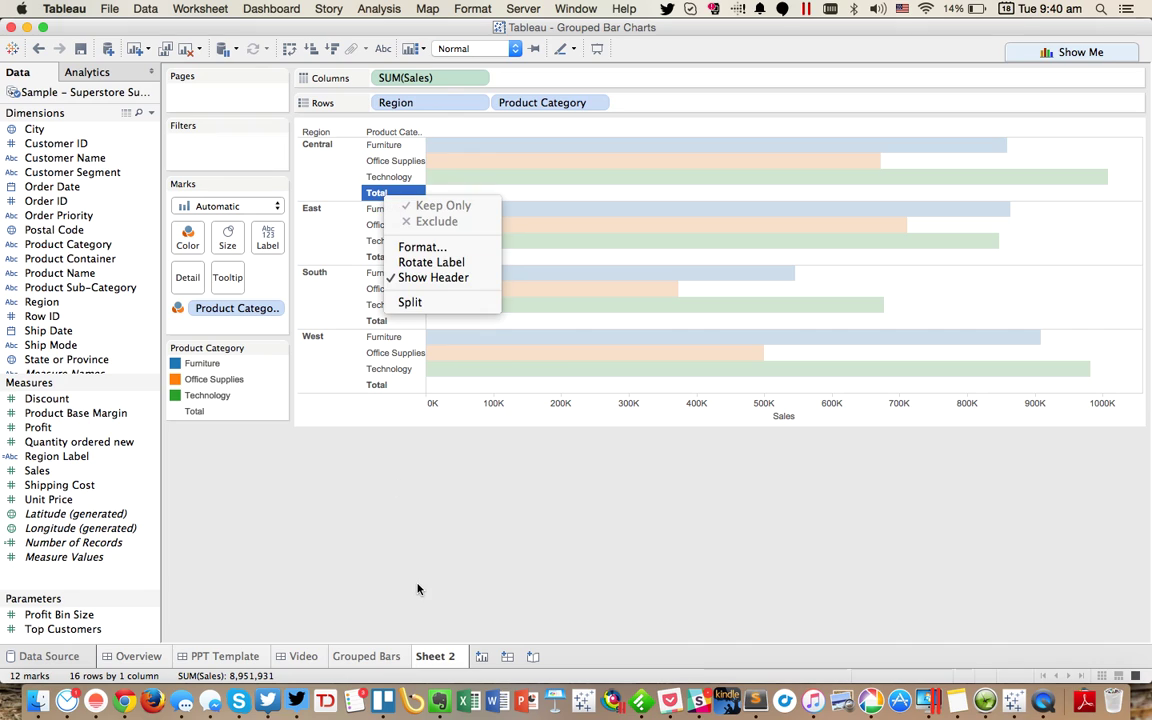
pyautogui.click(378, 528)
pyautogui.click(458, 638)
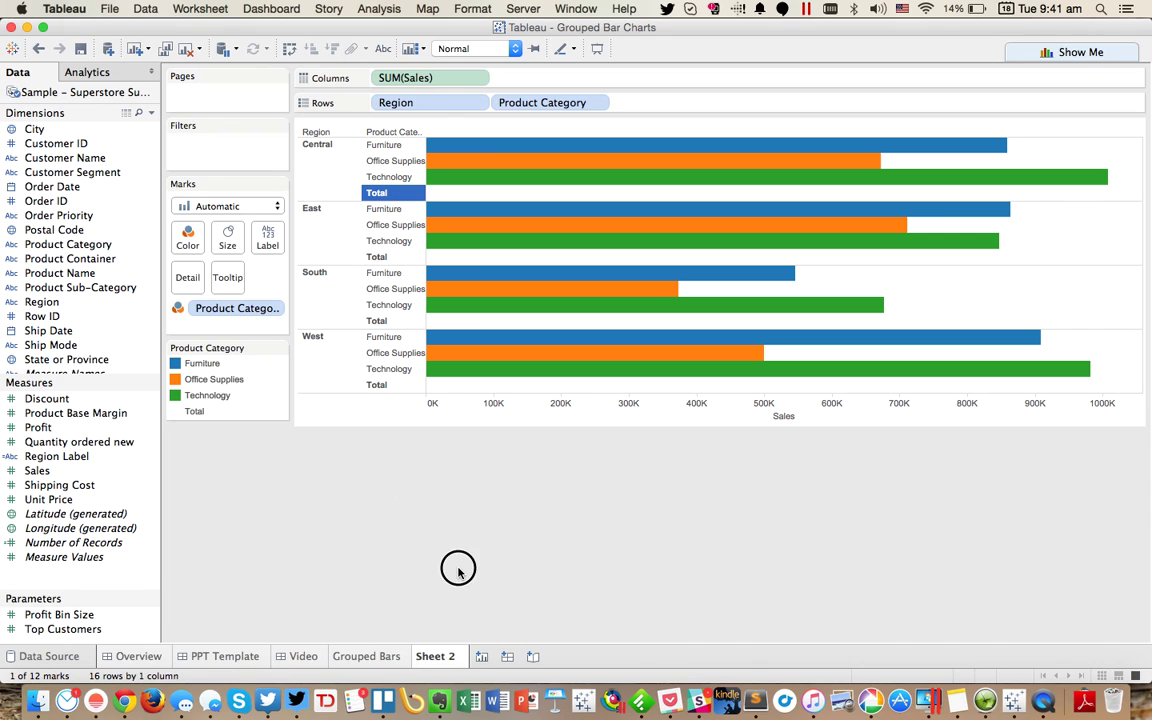
pyautogui.rightClick(385, 192)
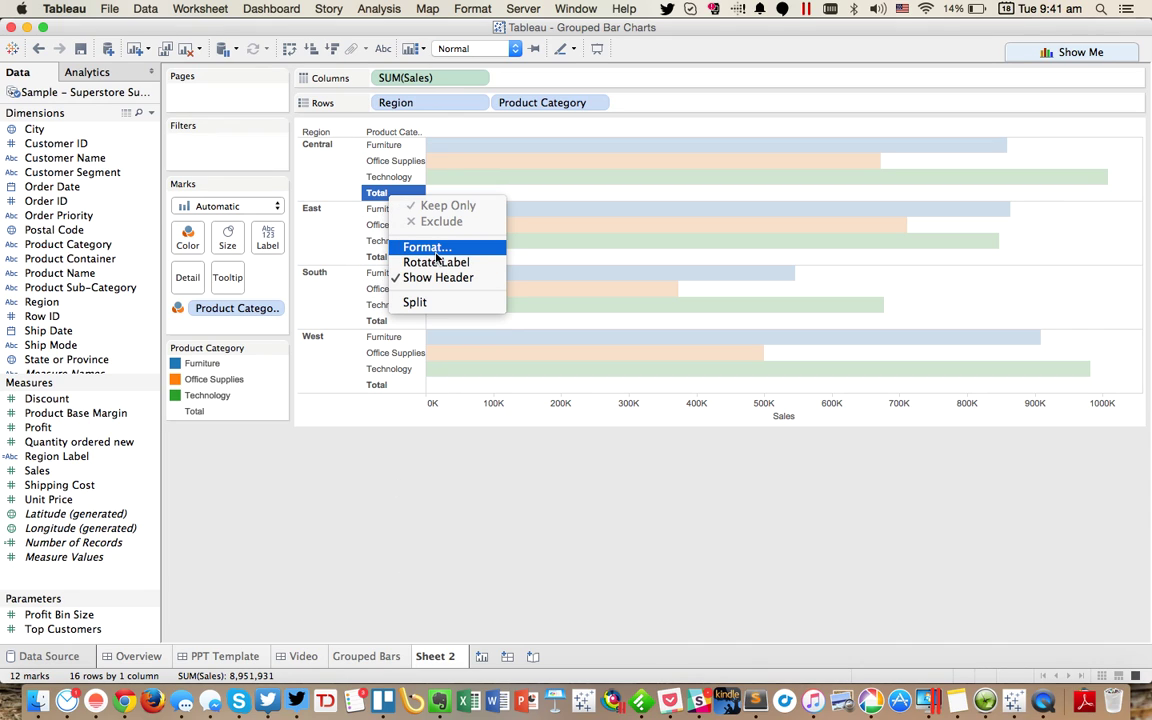
pyautogui.click(424, 246)
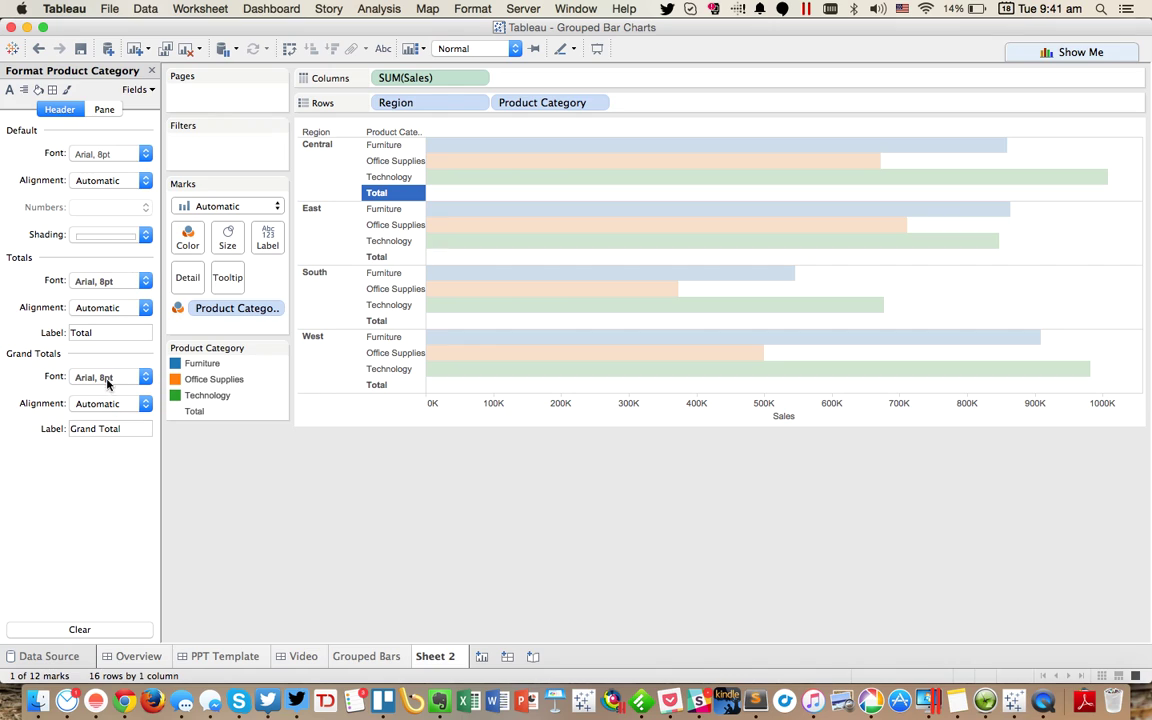
pyautogui.doubleClick(95, 332)
pyautogui.press('BackSpace')
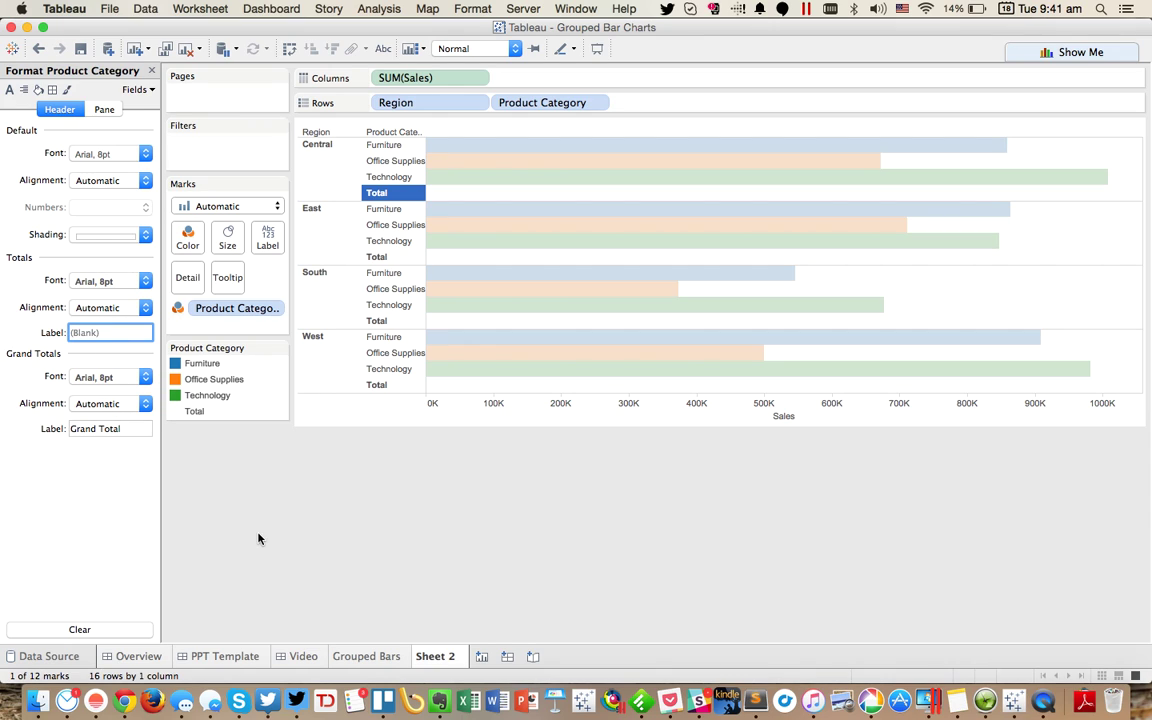
pyautogui.press('Return')
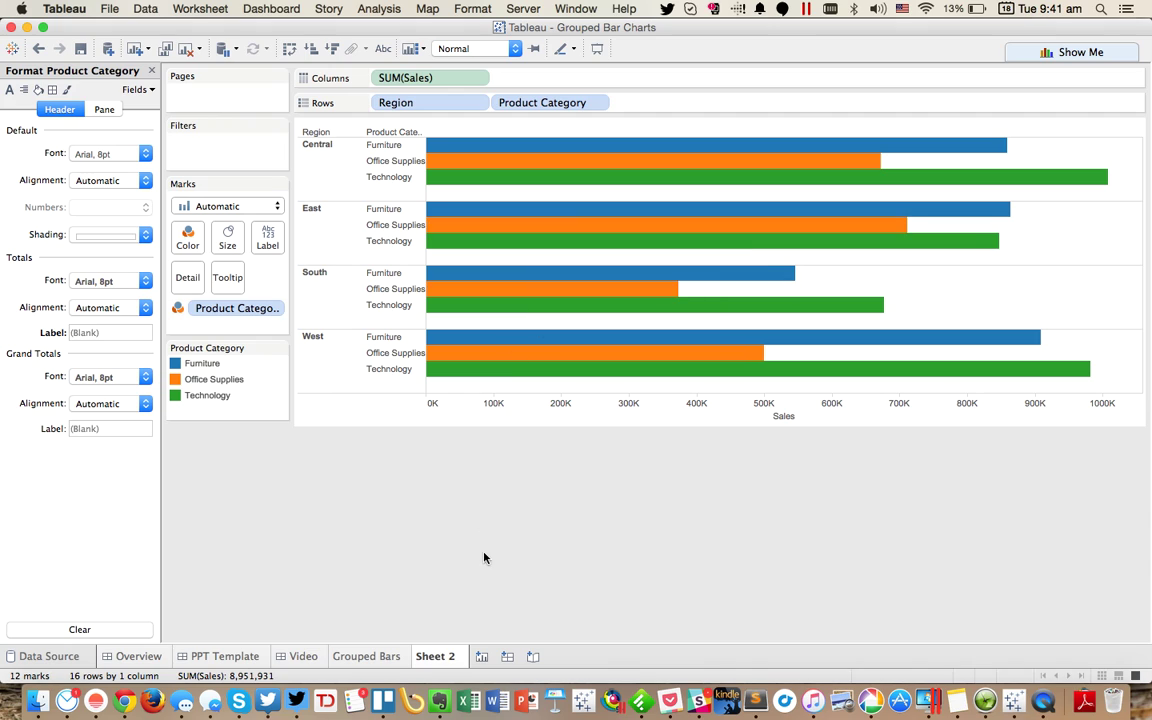
# - Turn off Show Header on the Product Category pill to hide its row labels
pyautogui.click(236, 655)
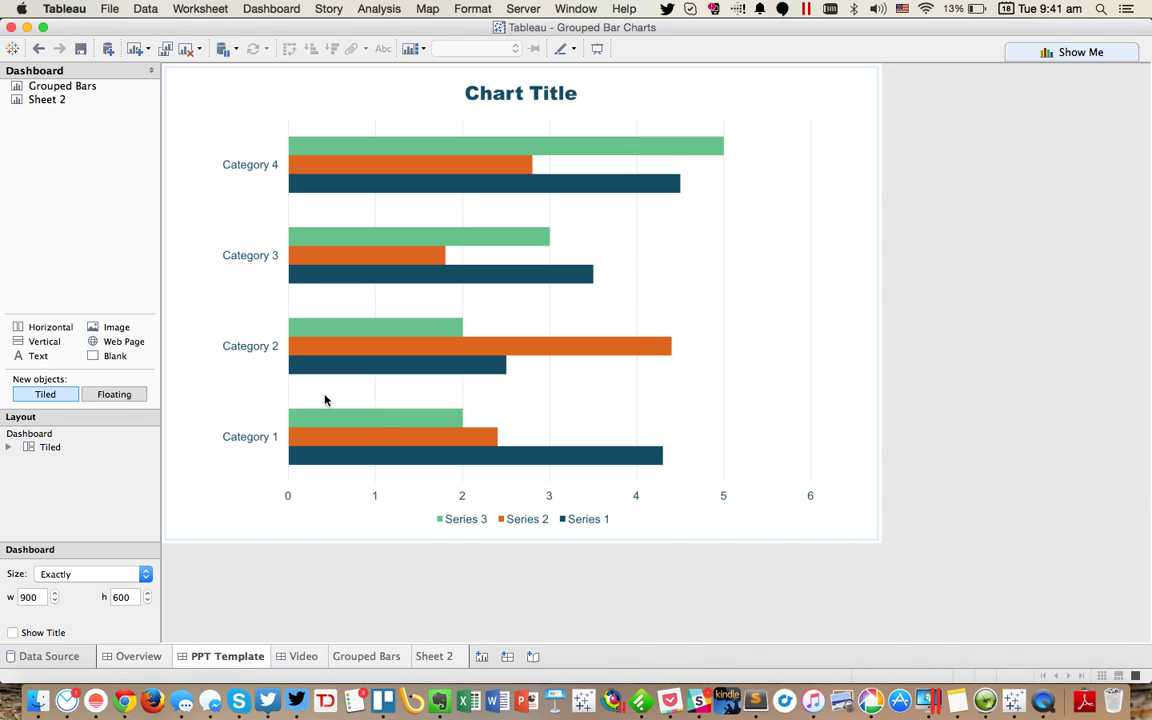
pyautogui.click(435, 656)
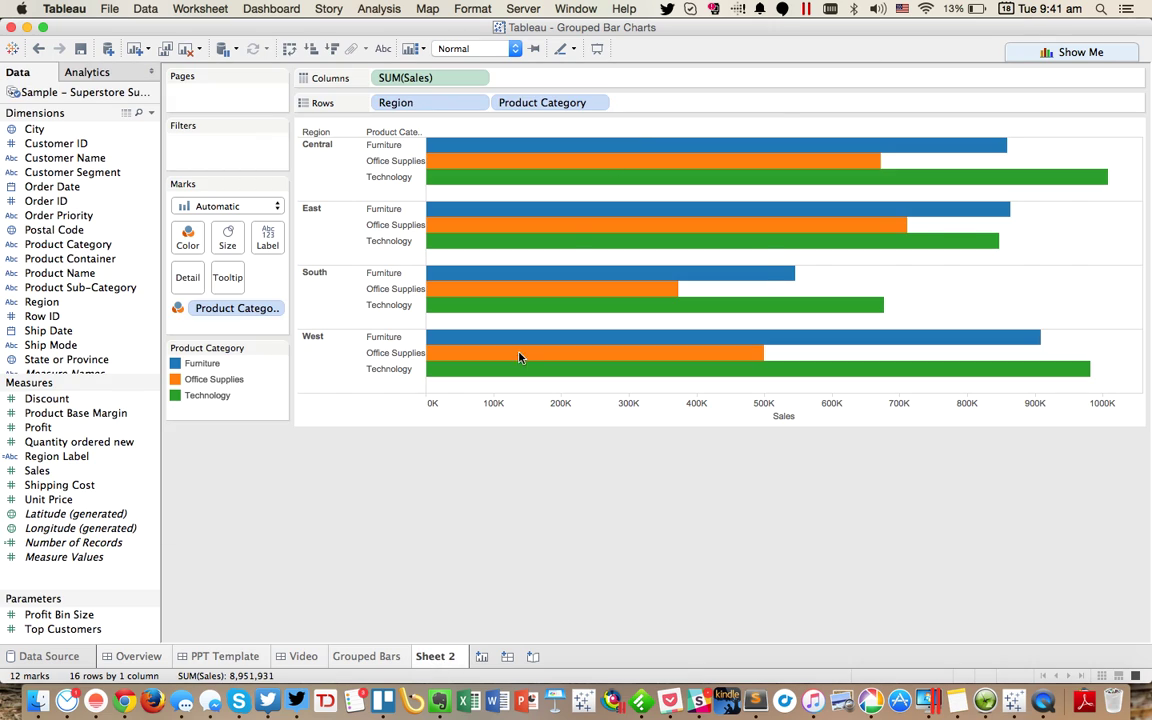
pyautogui.click(596, 102)
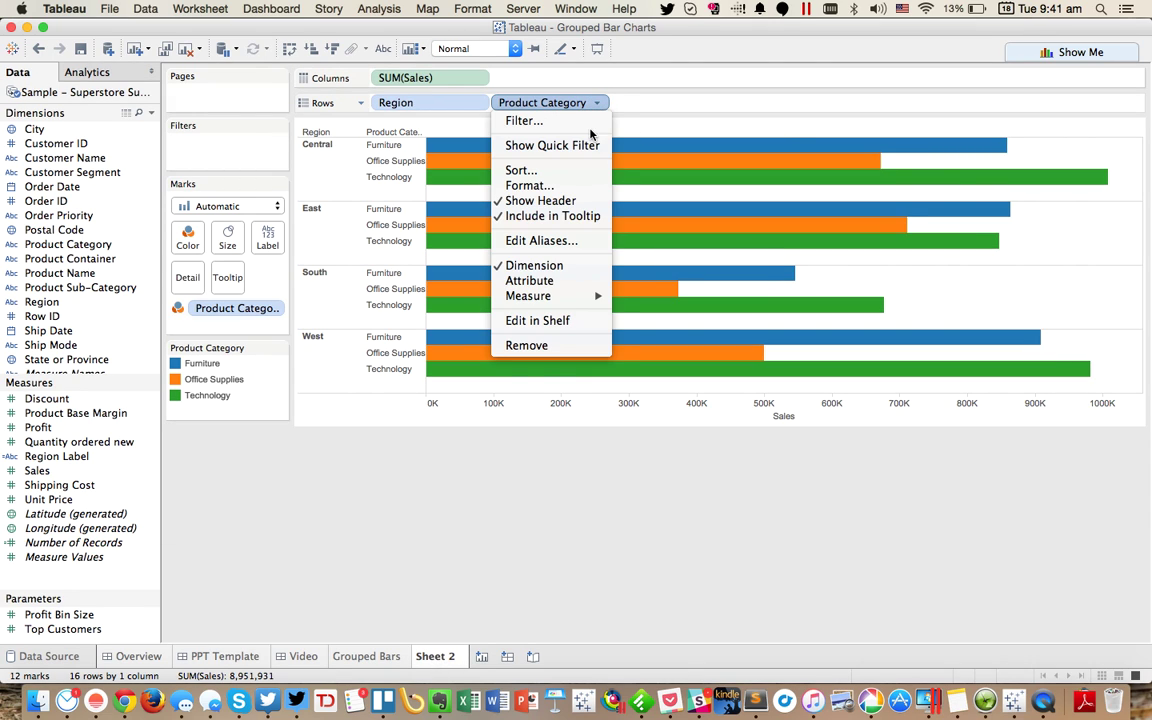
pyautogui.click(515, 200)
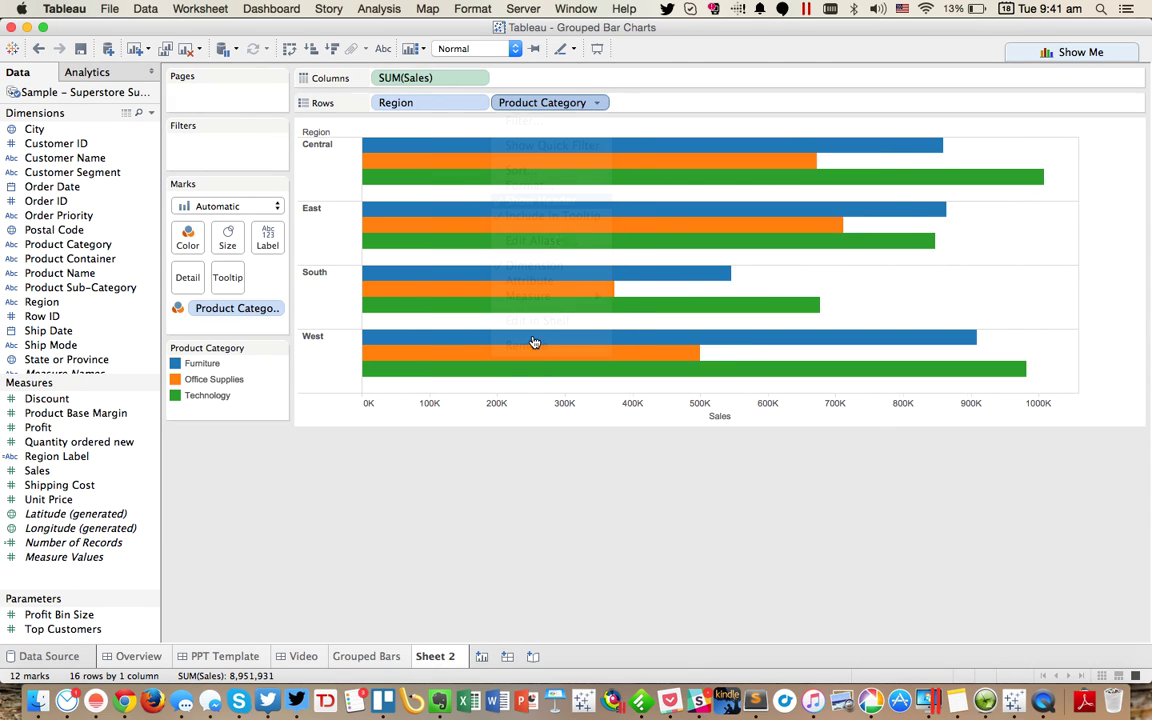
pyautogui.click(480, 540)
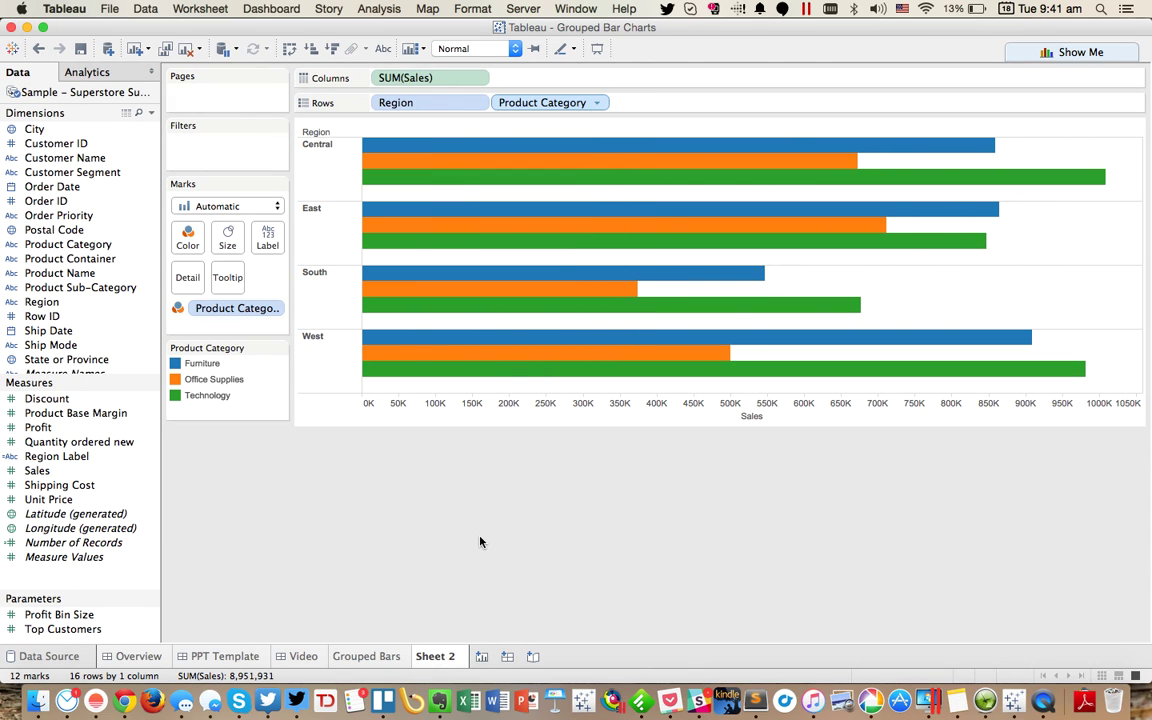
# - Delete the Sales axis title, leaving only the 0K–1050K scale
pyautogui.click(613, 419)
pyautogui.doubleClick(613, 419)
pyautogui.press('BackSpace')
pyautogui.press('BackSpace')
pyautogui.press('BackSpace')
pyautogui.press('BackSpace')
pyautogui.press('BackSpace')
pyautogui.press('Return')
pyautogui.click(586, 478)
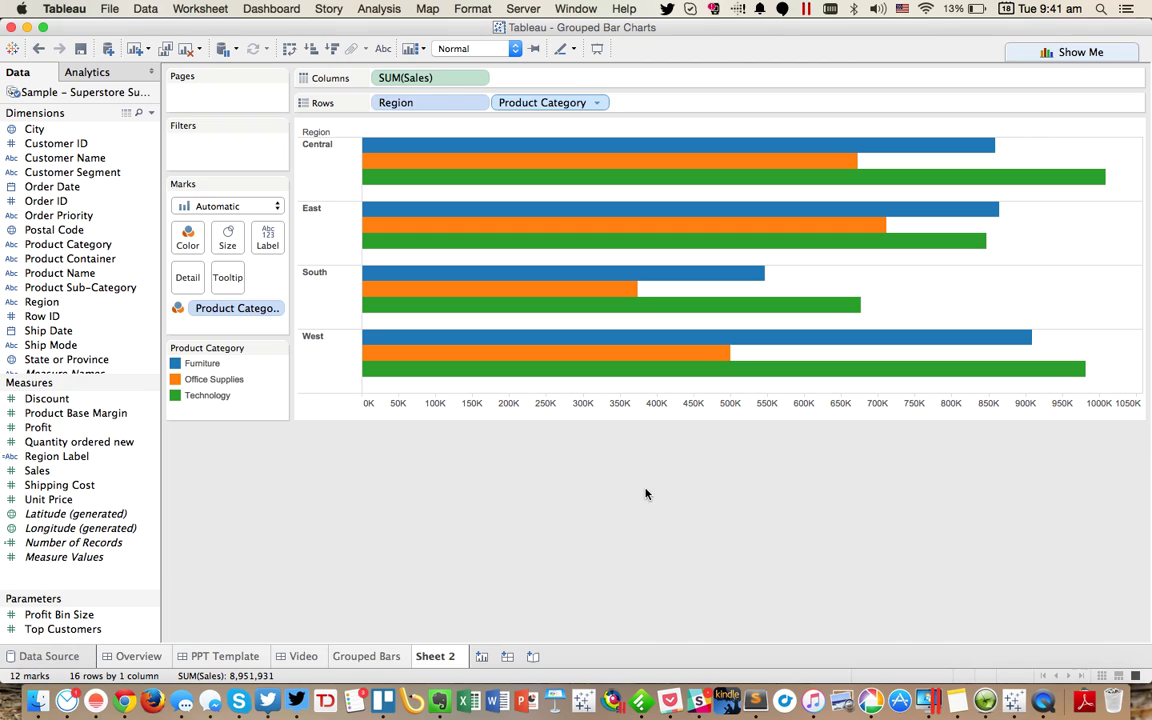
# - Glance at the Grouped Bars sheet and PPT Template dashboard, then return to Sheet 2
pyautogui.click(383, 658)
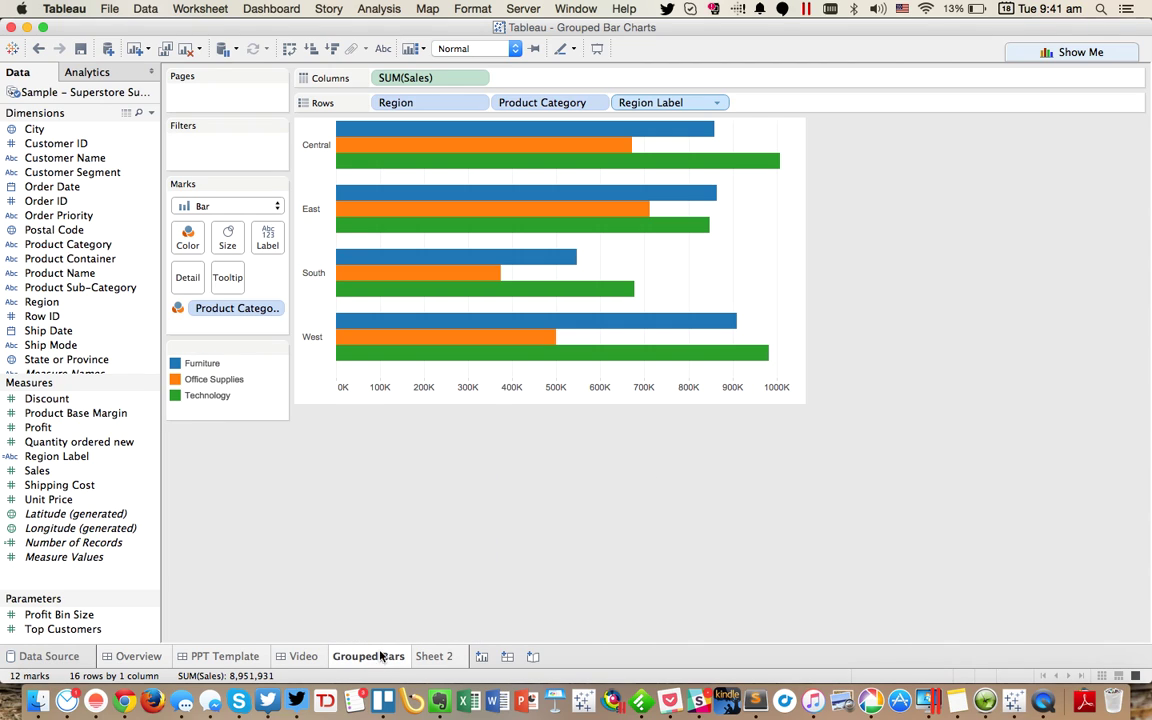
pyautogui.click(215, 656)
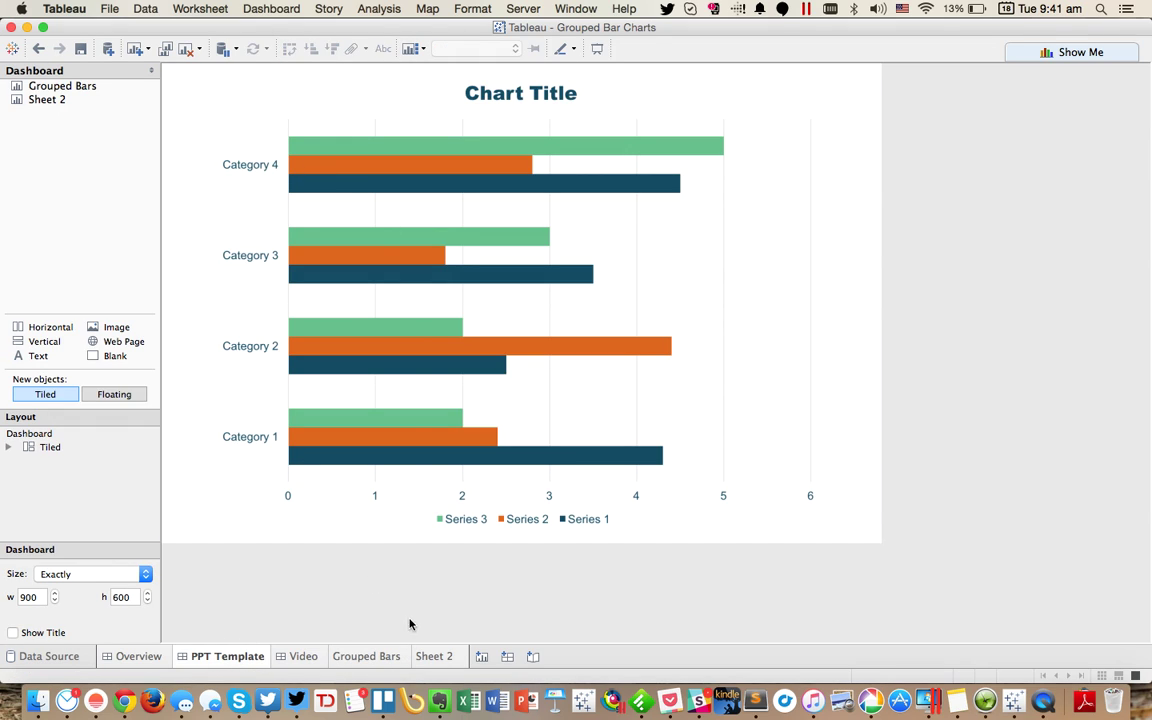
pyautogui.click(435, 656)
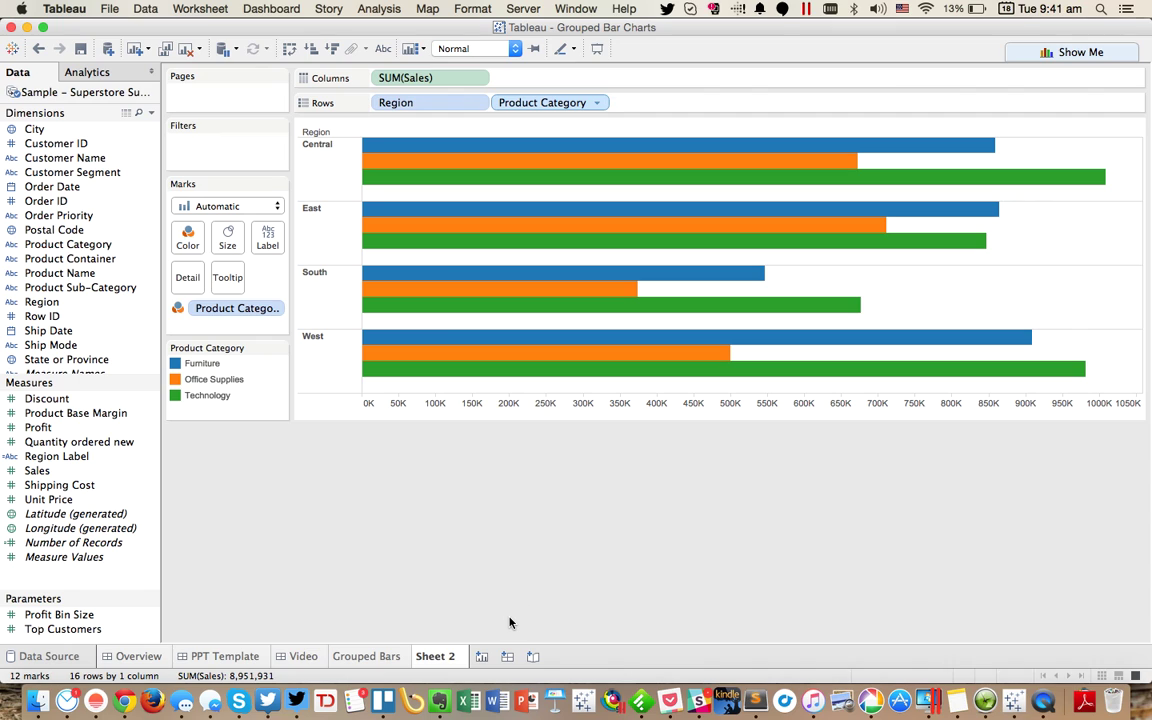
# - Create a new calculated field named Regions
pyautogui.rightClick(92, 407)
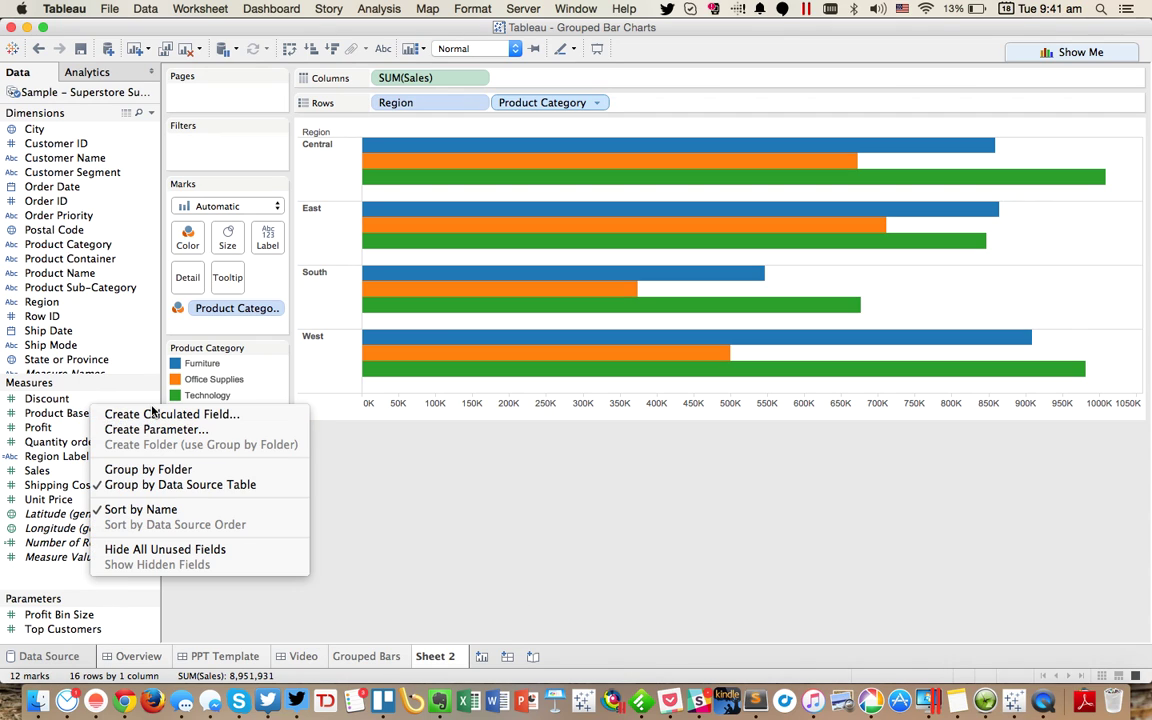
pyautogui.click(152, 413)
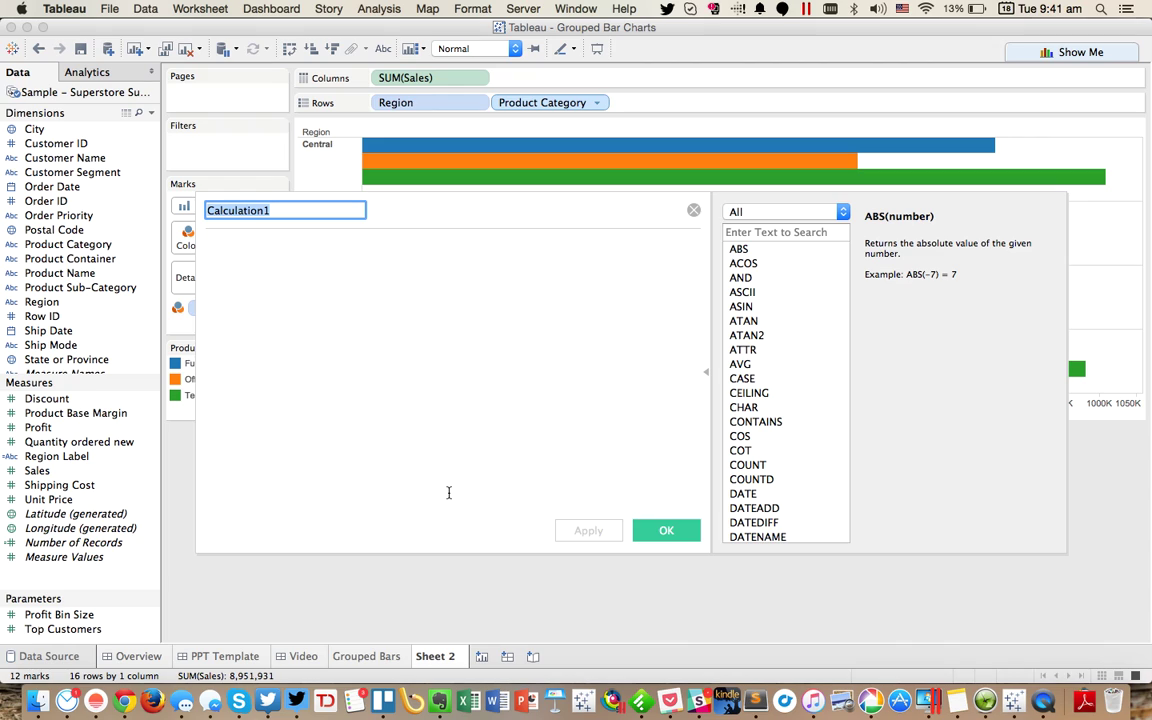
pyautogui.write('Regions')
pyautogui.press('Tab')
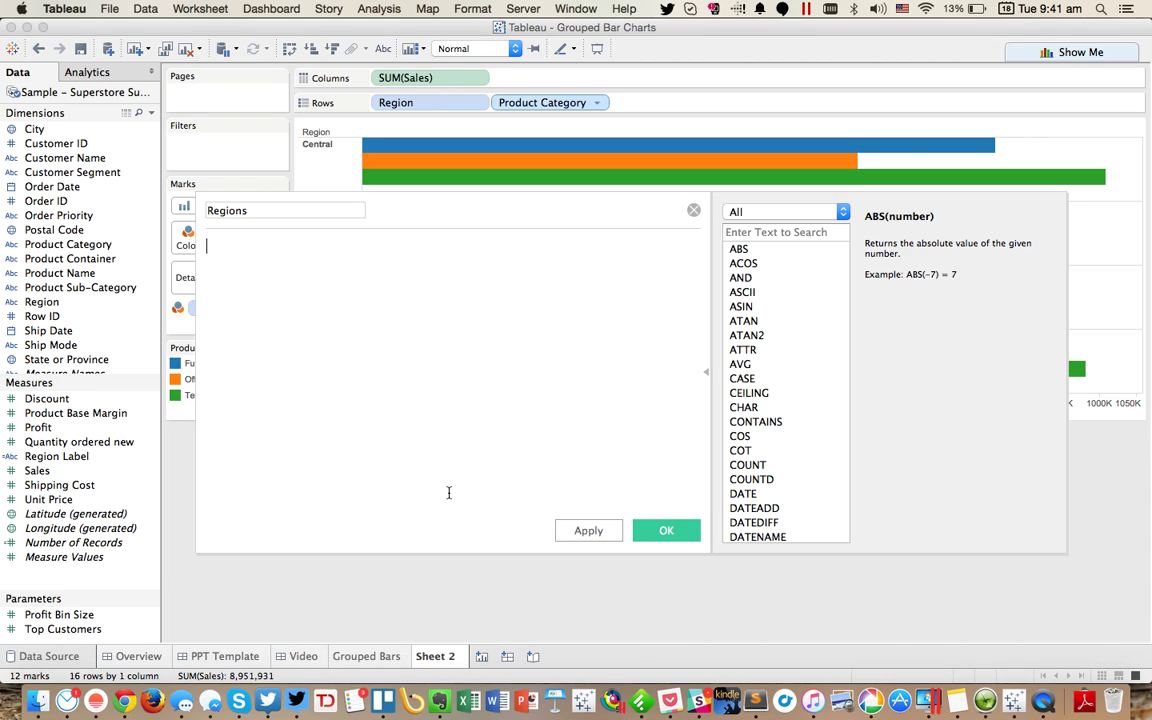
# - Enter the formula iif(INDEX()=2,ATTR([Region]),null)
pyautogui.write('iif(inde')
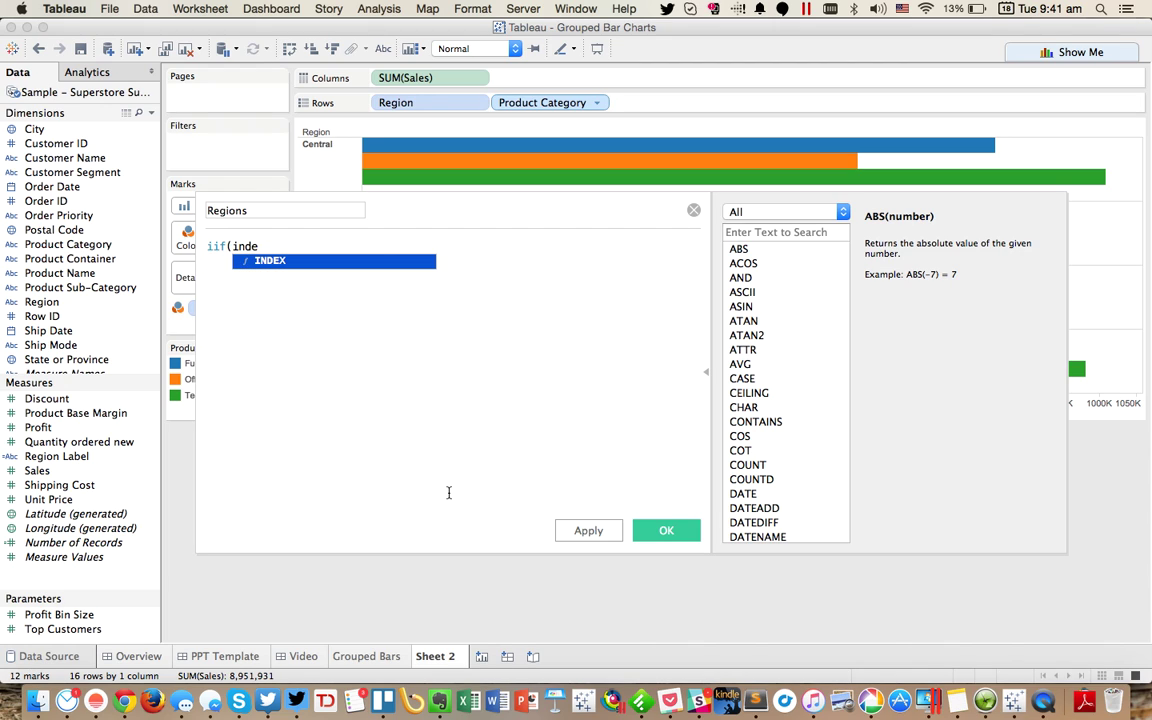
pyautogui.press('Return')
pyautogui.press('BackSpace')
pyautogui.press('BackSpace')
pyautogui.press('BackSpace')
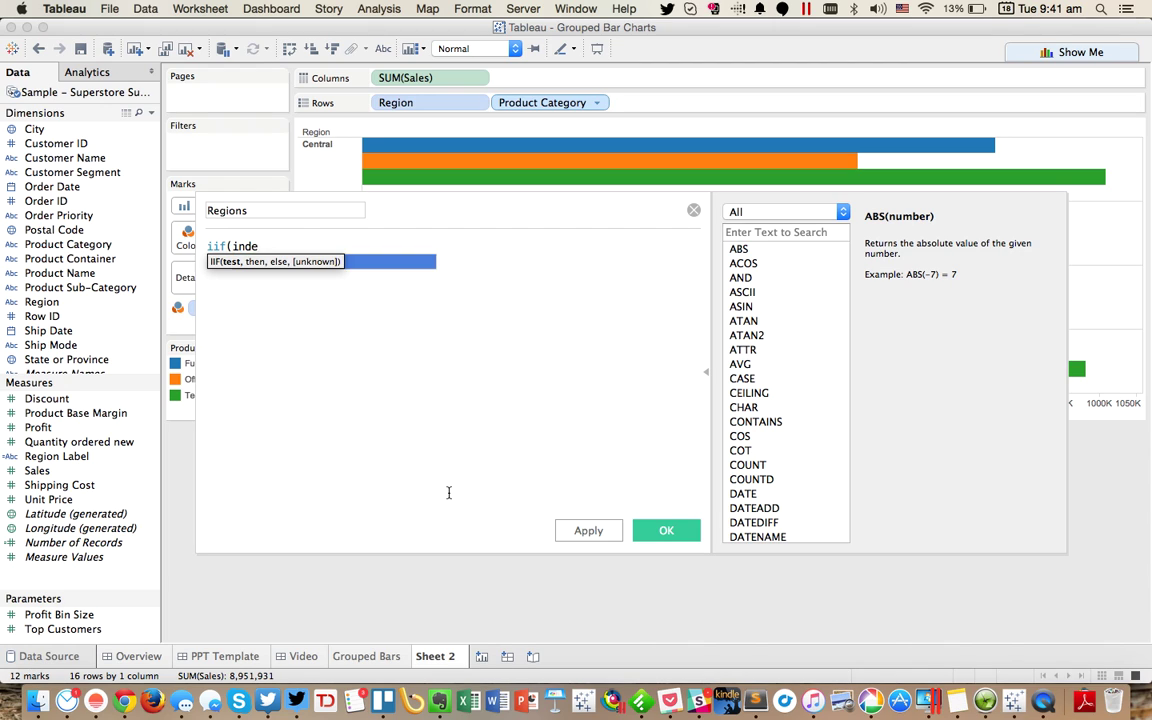
pyautogui.press('Return')
pyautogui.write('=2')
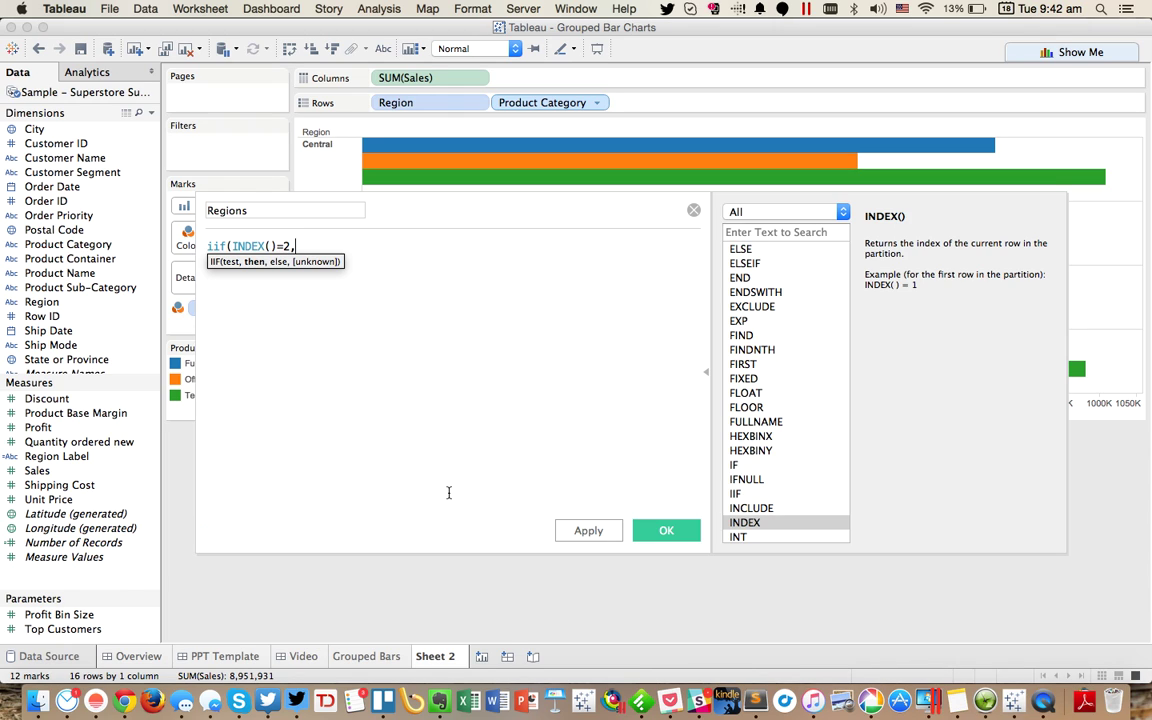
pyautogui.write(',att')
pyautogui.press('Return')
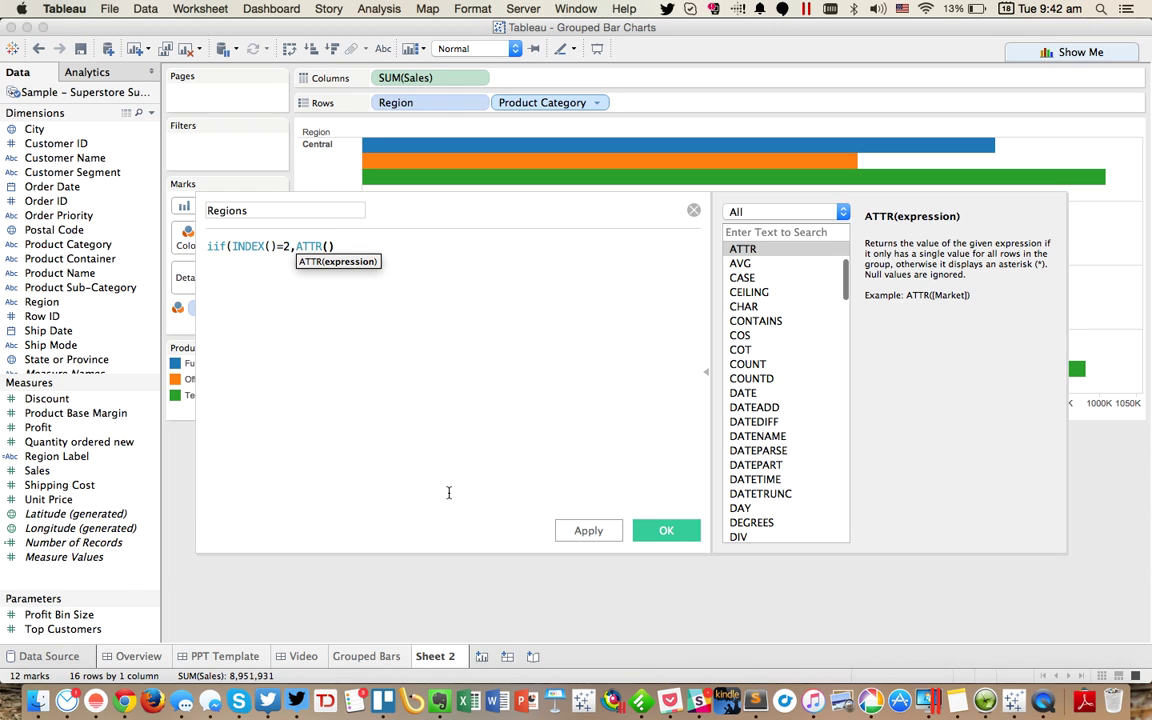
pyautogui.write('reg')
pyautogui.press('Down')
pyautogui.press('Down')
pyautogui.press('Down')
pyautogui.press('Down')
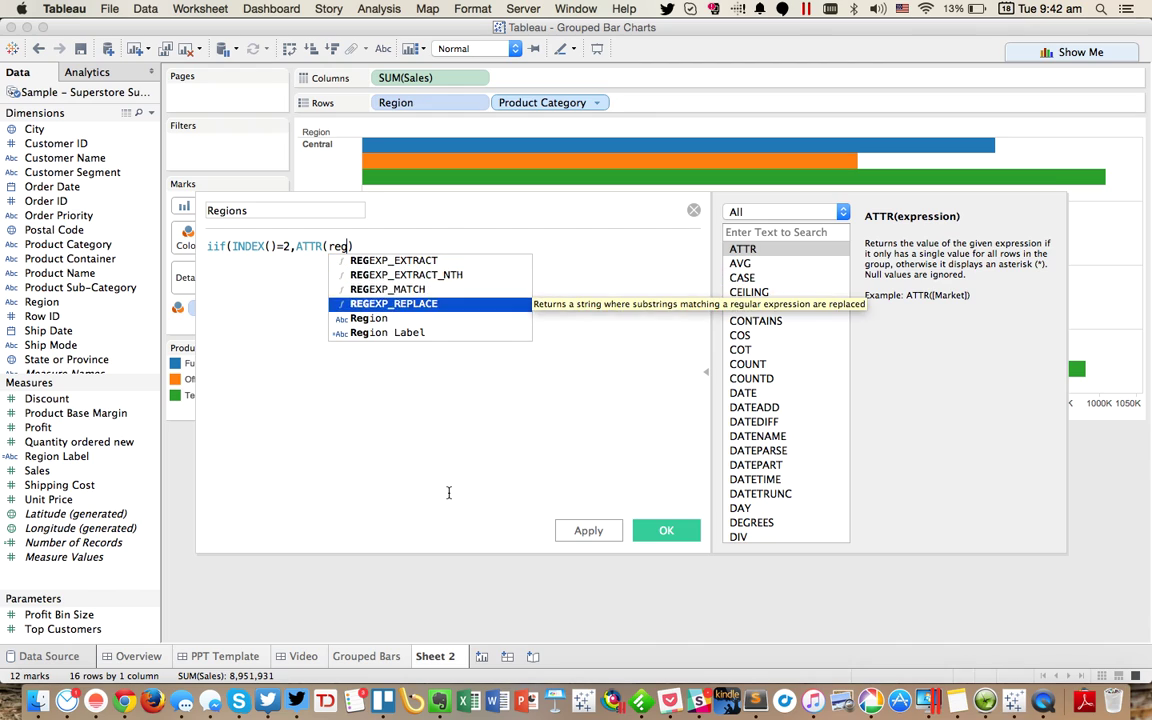
pyautogui.press('Return')
pyautogui.write(',null)')
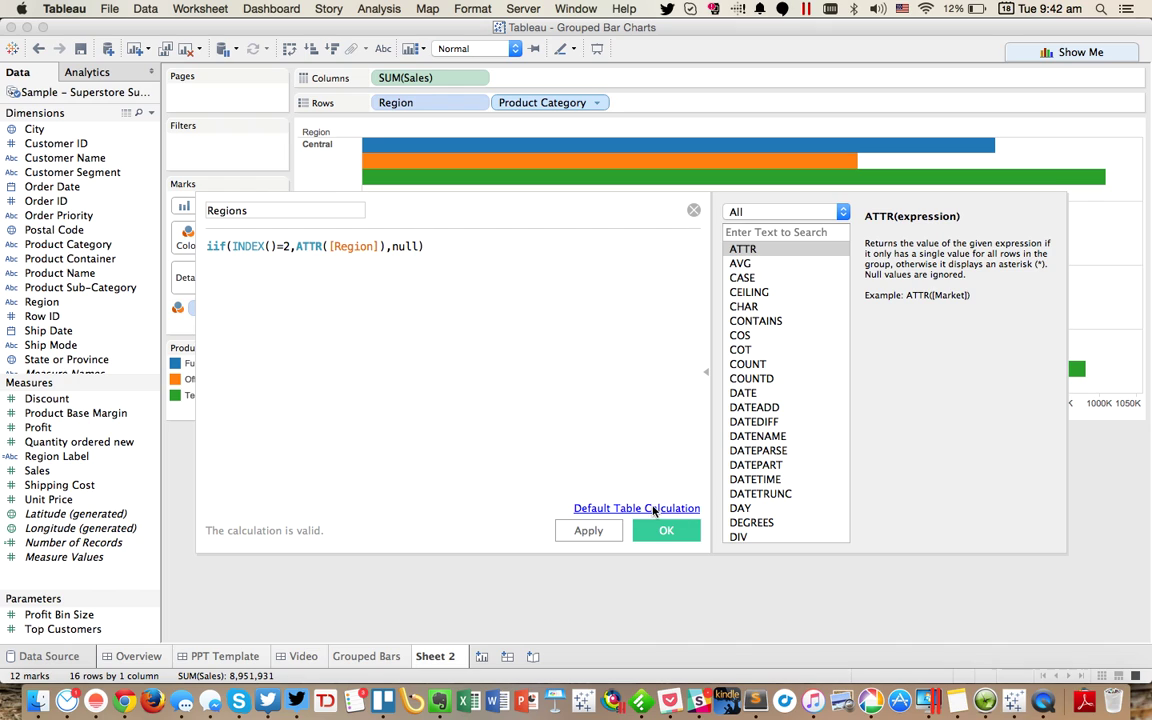
# - Set the Regions calculation to compute using Product Category and confirm it
pyautogui.click(655, 509)
pyautogui.click(672, 310)
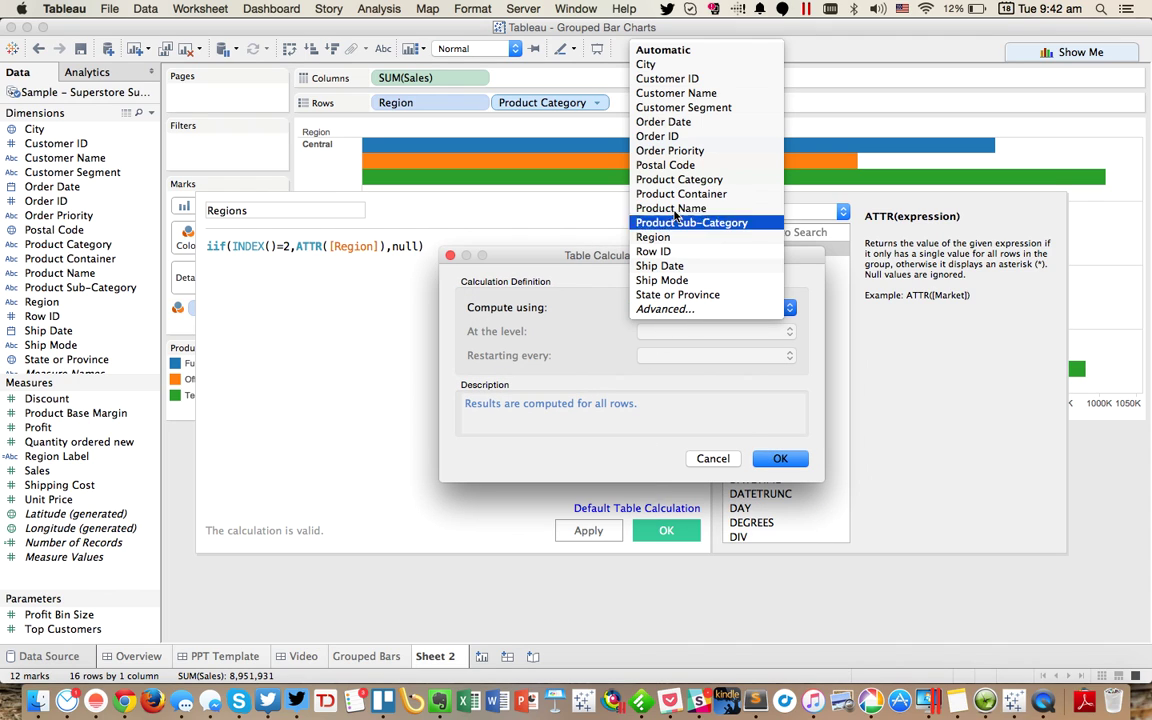
pyautogui.click(690, 182)
pyautogui.click(781, 458)
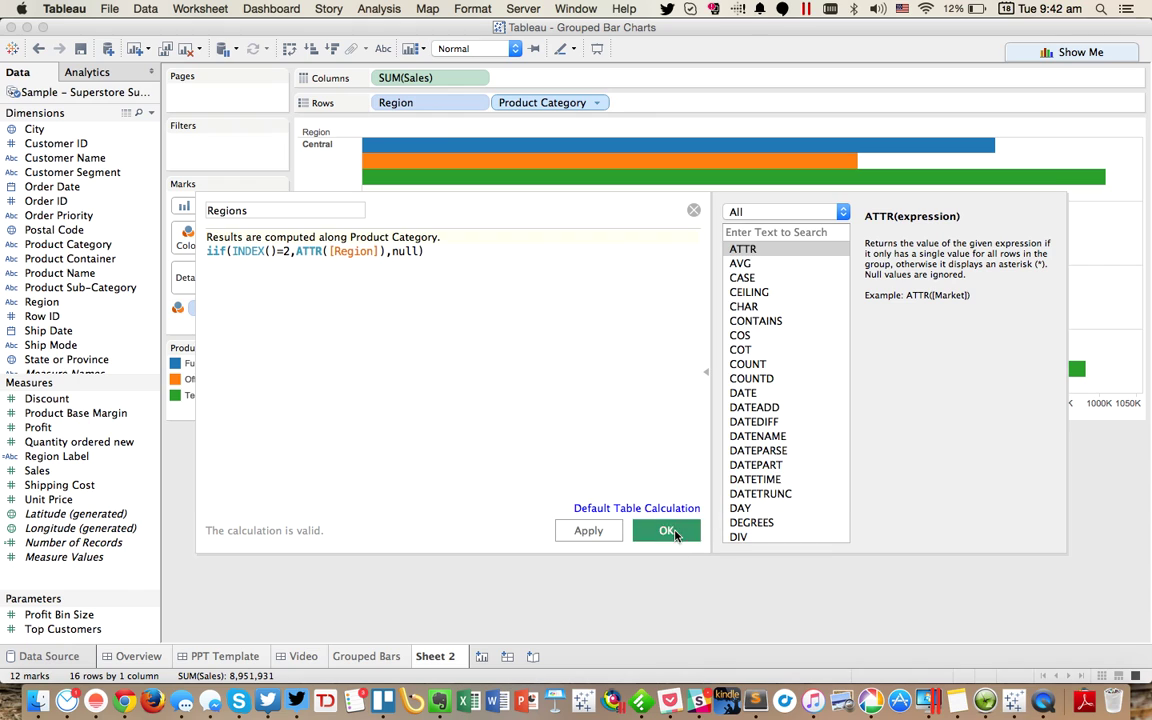
pyautogui.click(667, 531)
# - Add Region Label to Rows computed along Product Category, and hide the Region header
pyautogui.moveTo(46, 470); pyautogui.dragTo(650, 103)
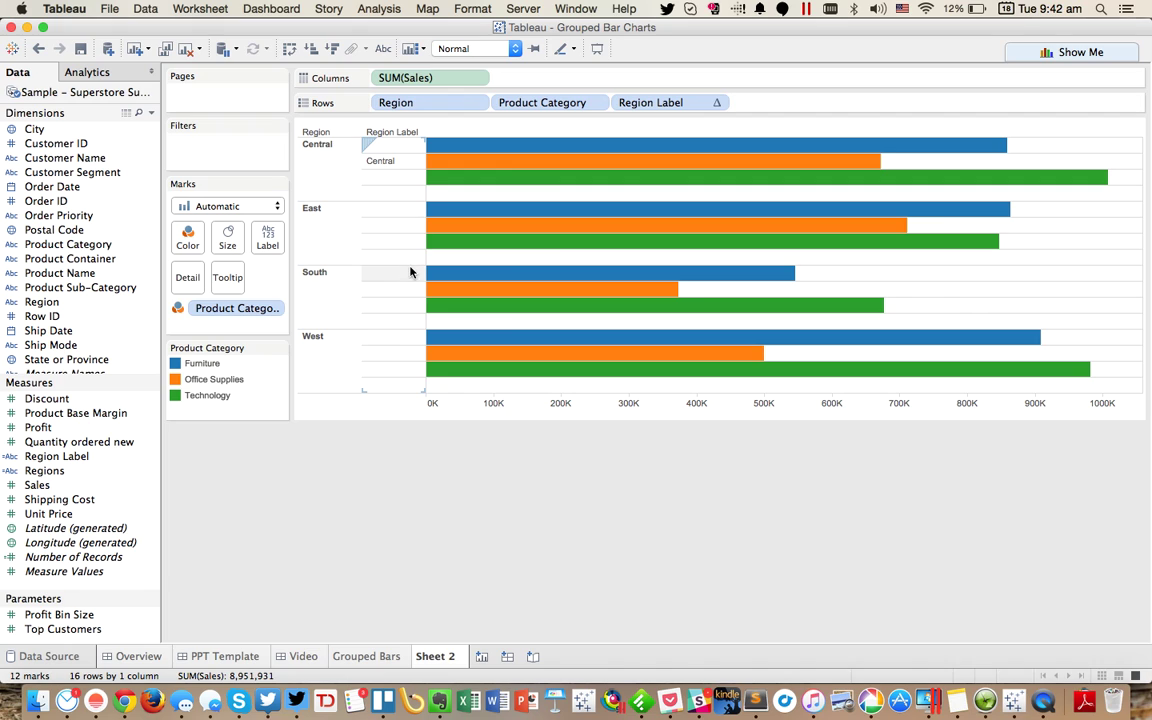
pyautogui.click(717, 104)
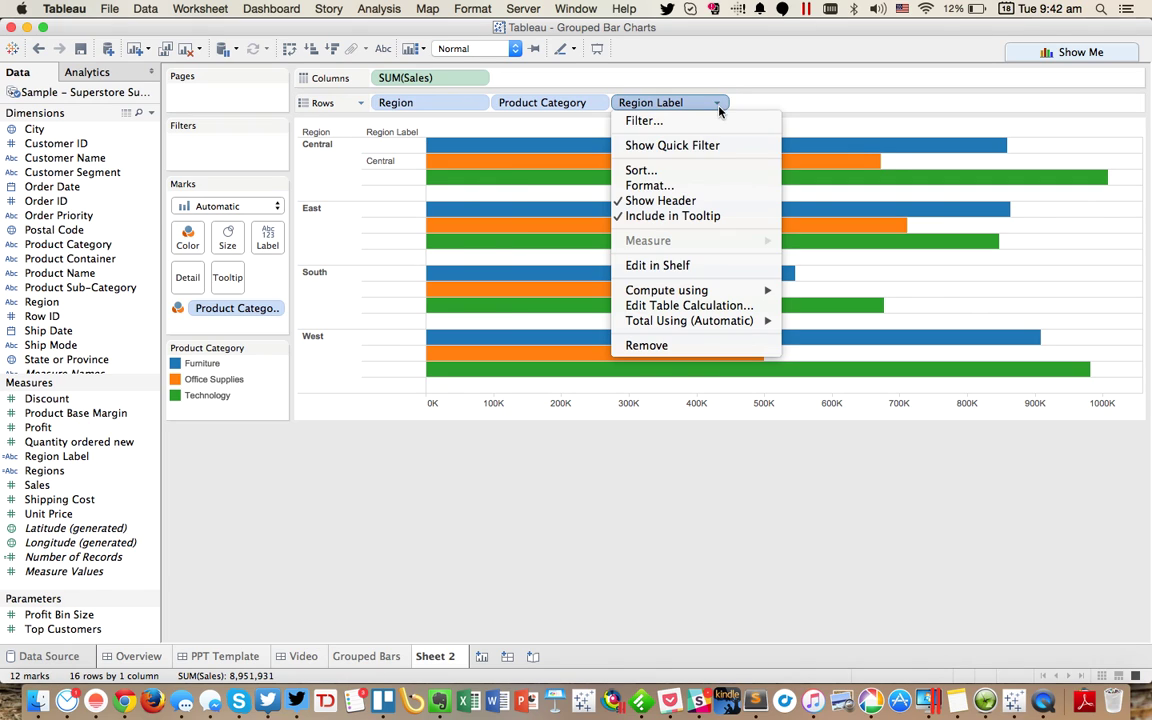
pyautogui.moveTo(690, 290)
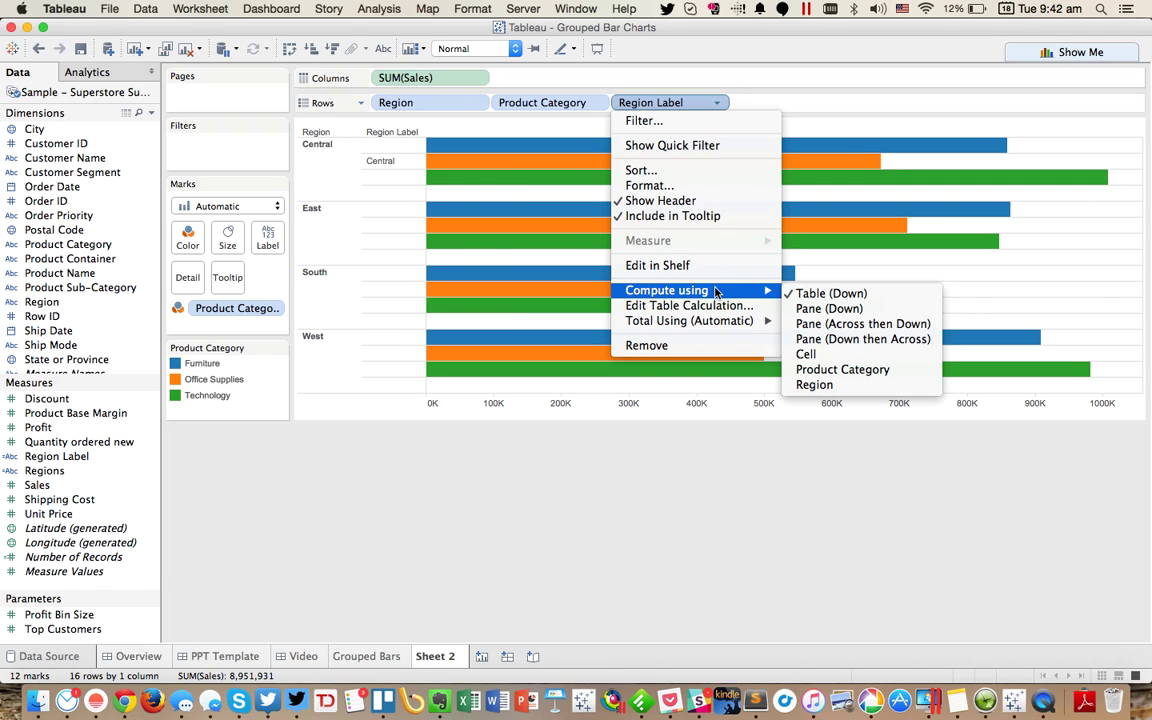
pyautogui.click(830, 369)
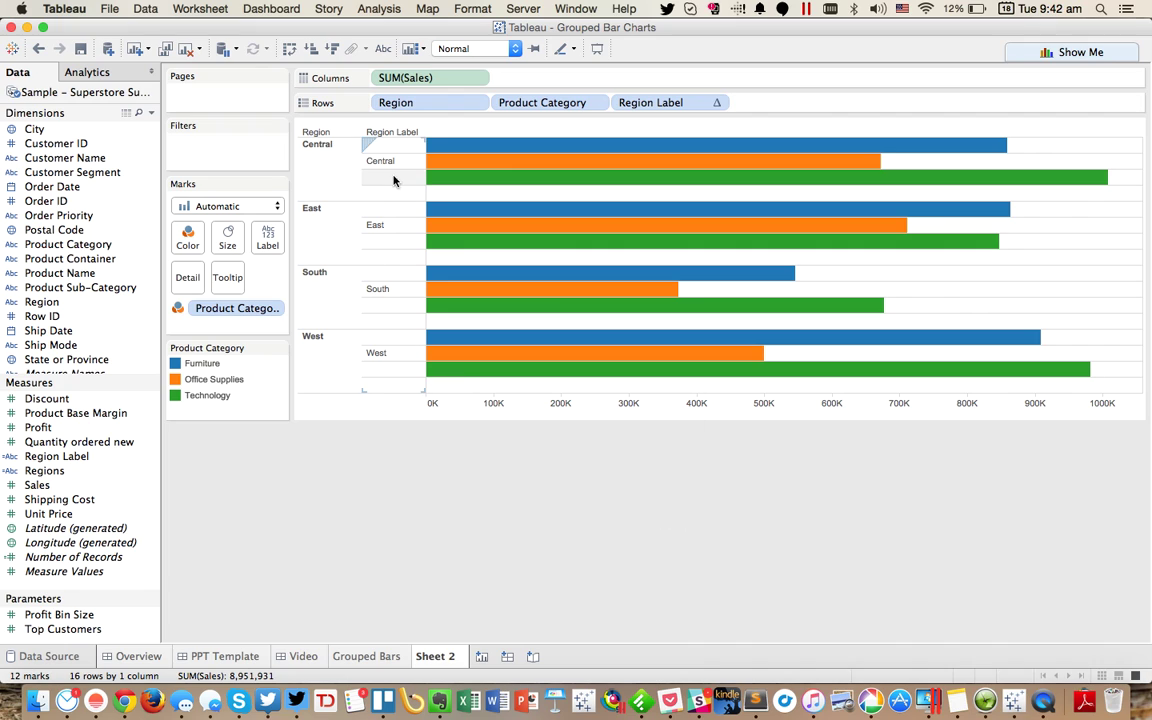
pyautogui.click(479, 104)
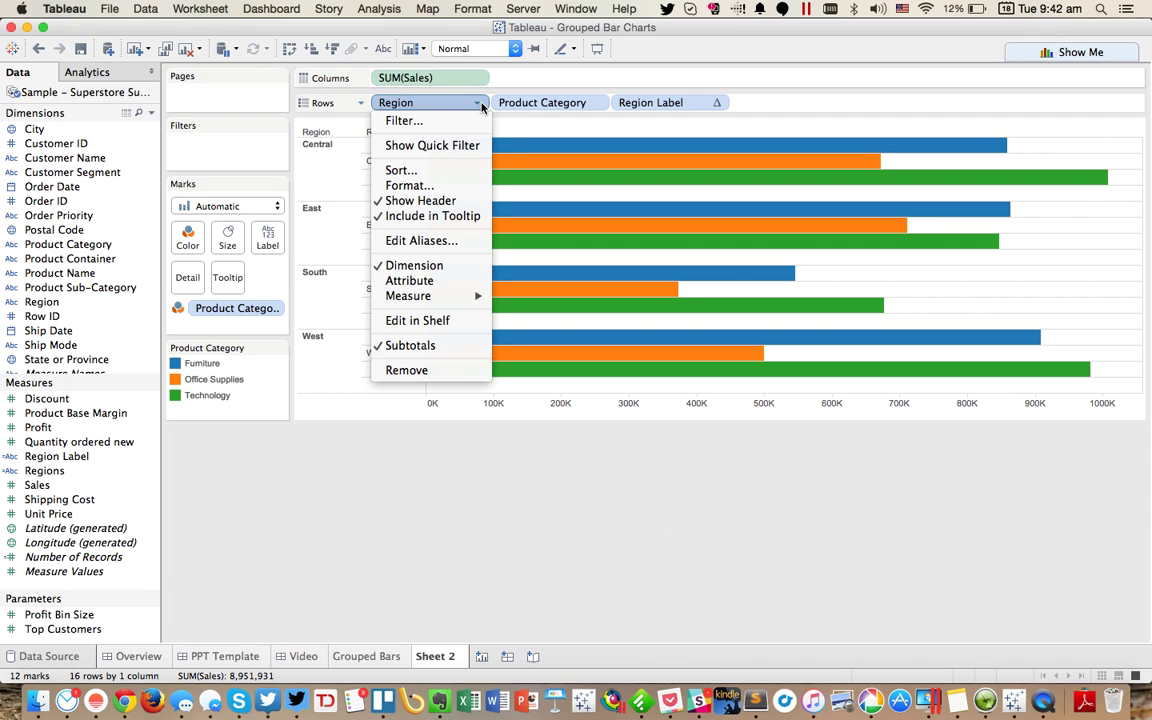
pyautogui.click(440, 203)
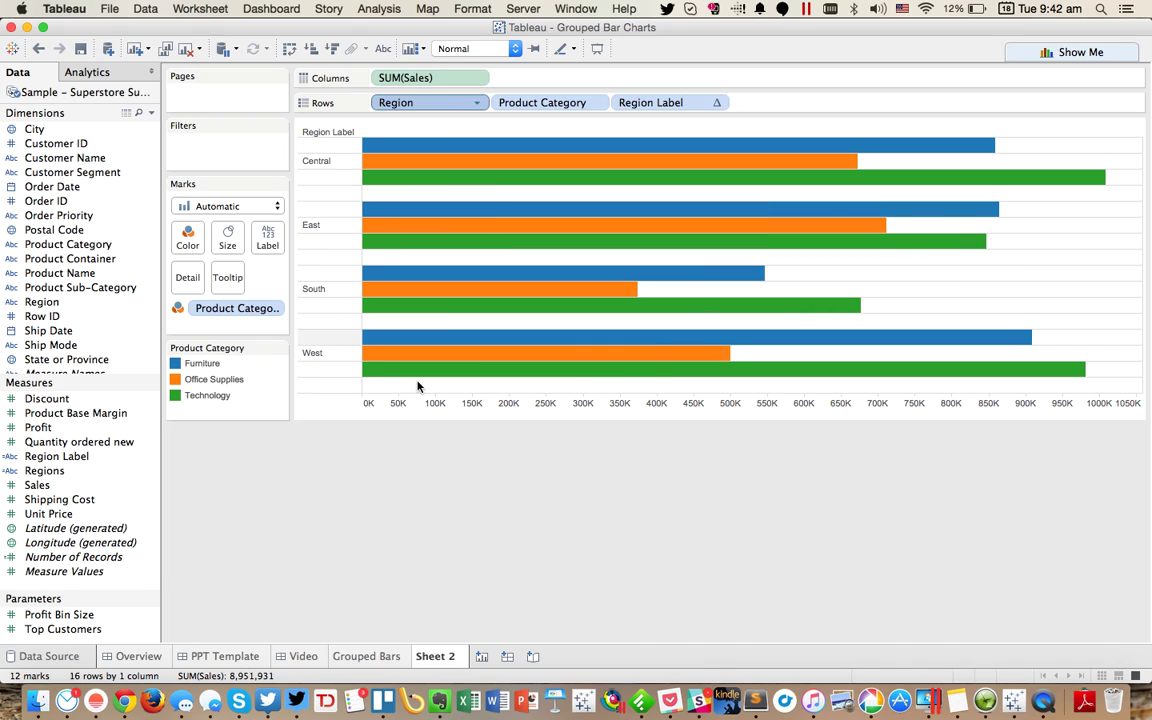
# - Set the worksheet's Row Divider and Column Divider borders to None
pyautogui.rightClick(907, 273)
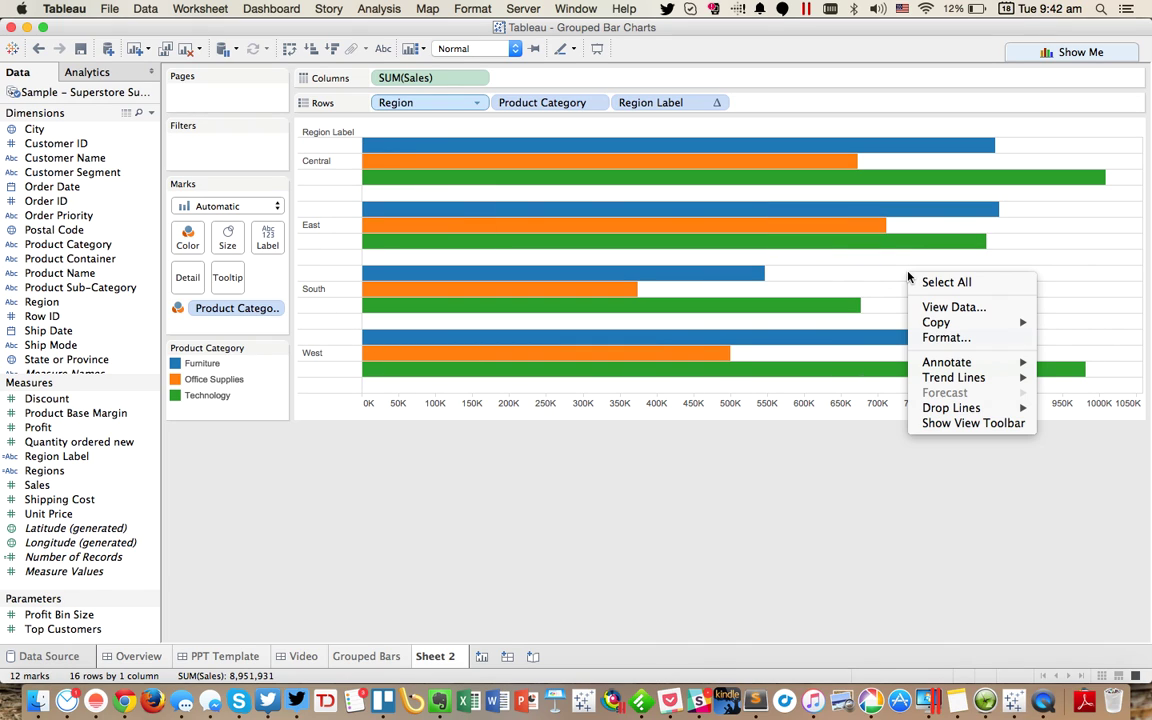
pyautogui.click(935, 338)
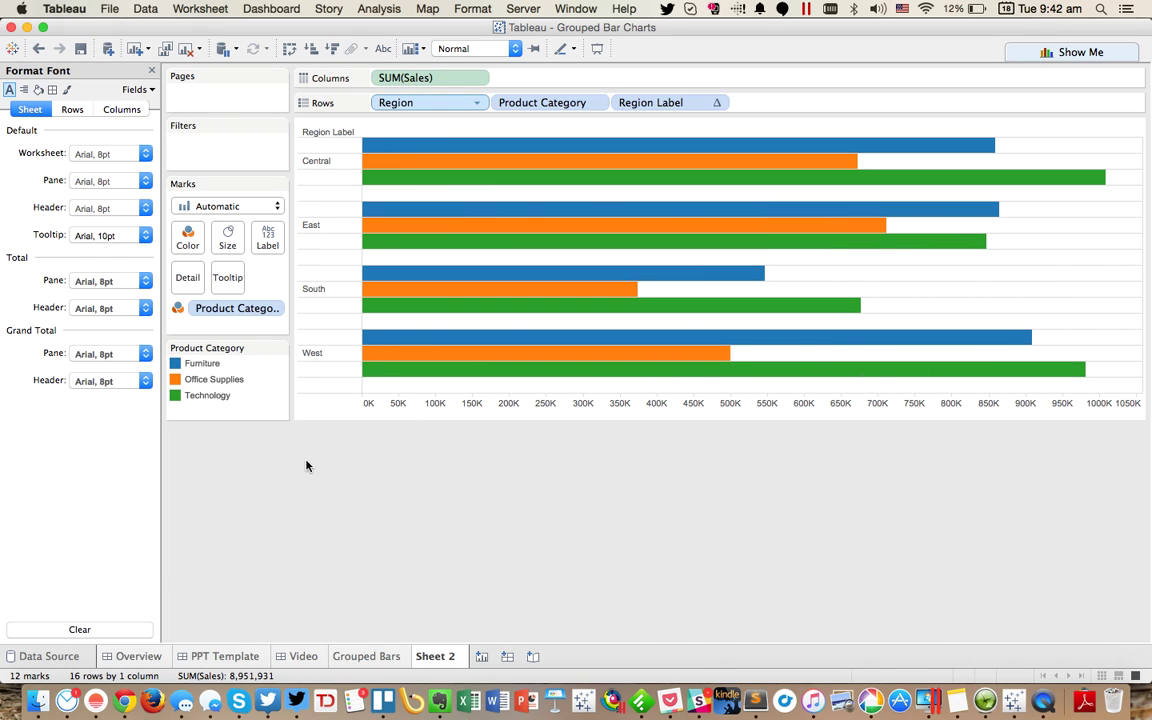
pyautogui.click(52, 89)
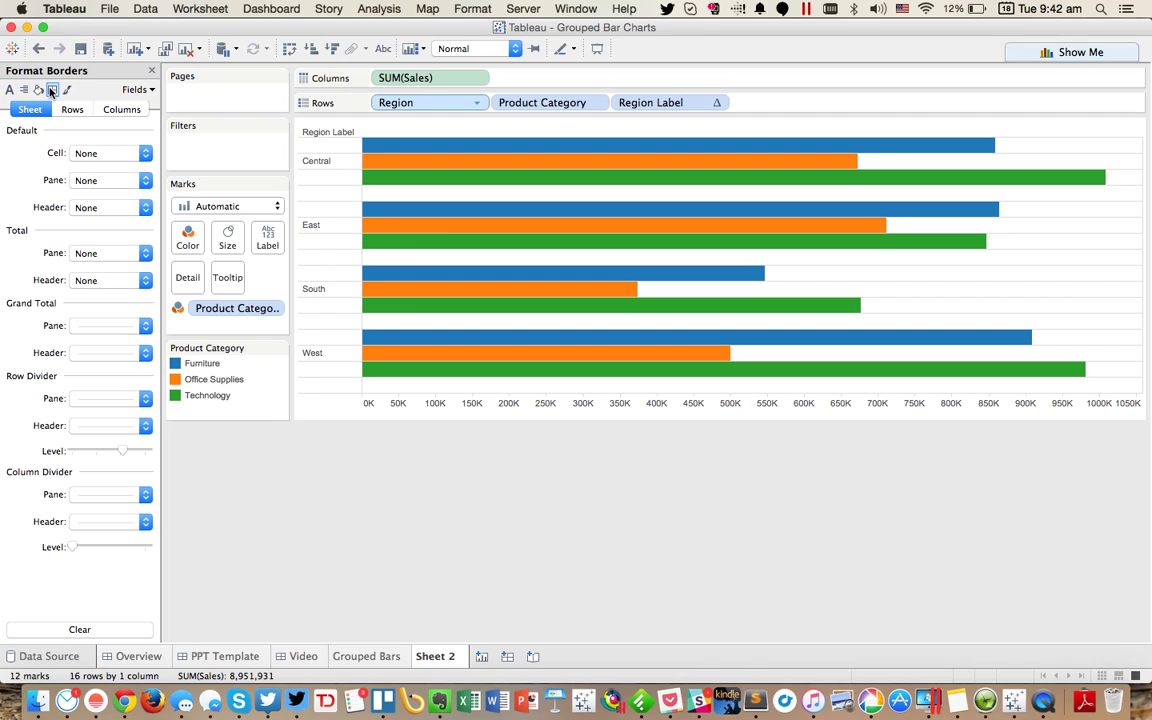
pyautogui.click(85, 399)
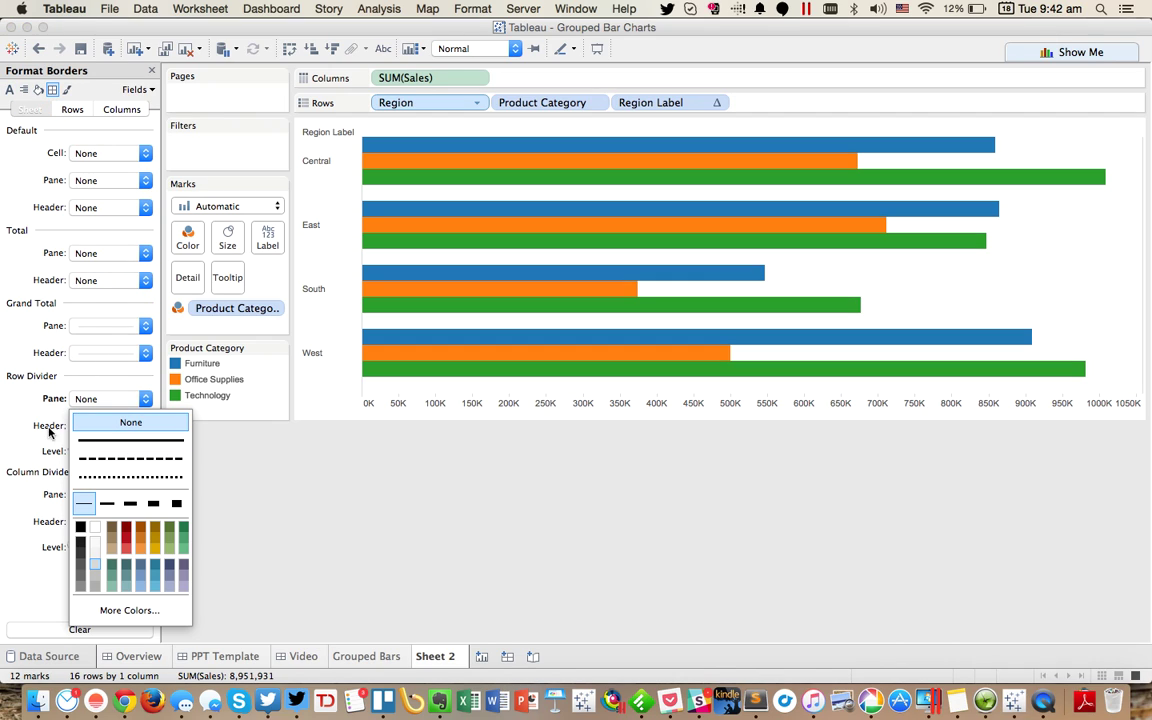
pyautogui.click(92, 428)
pyautogui.click(95, 494)
pyautogui.click(100, 283)
# - Review the Columns grid line style in the Lines formatting
pyautogui.click(69, 91)
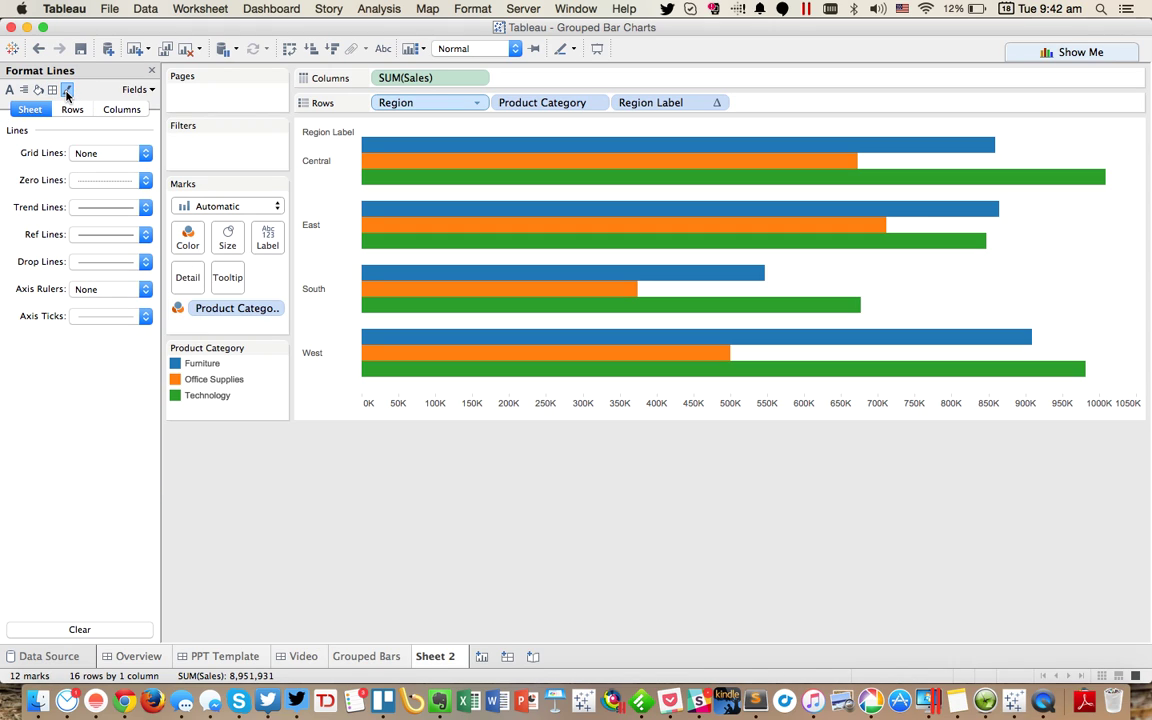
pyautogui.click(122, 110)
pyautogui.click(108, 153)
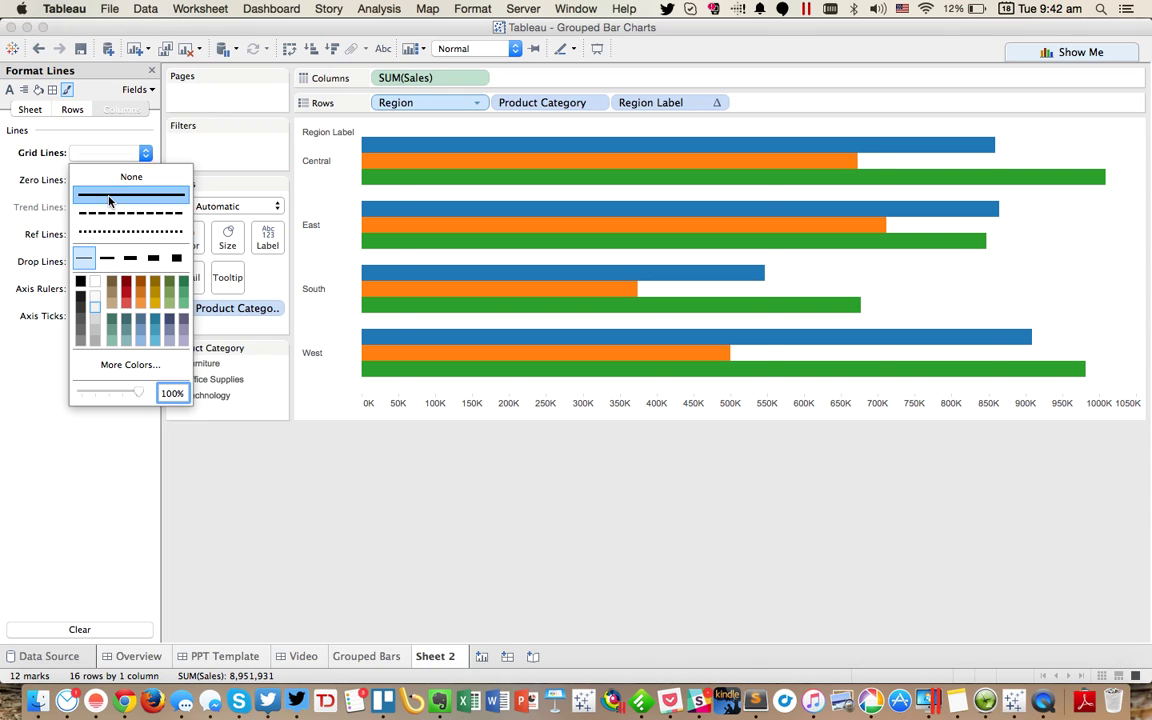
pyautogui.click(680, 571)
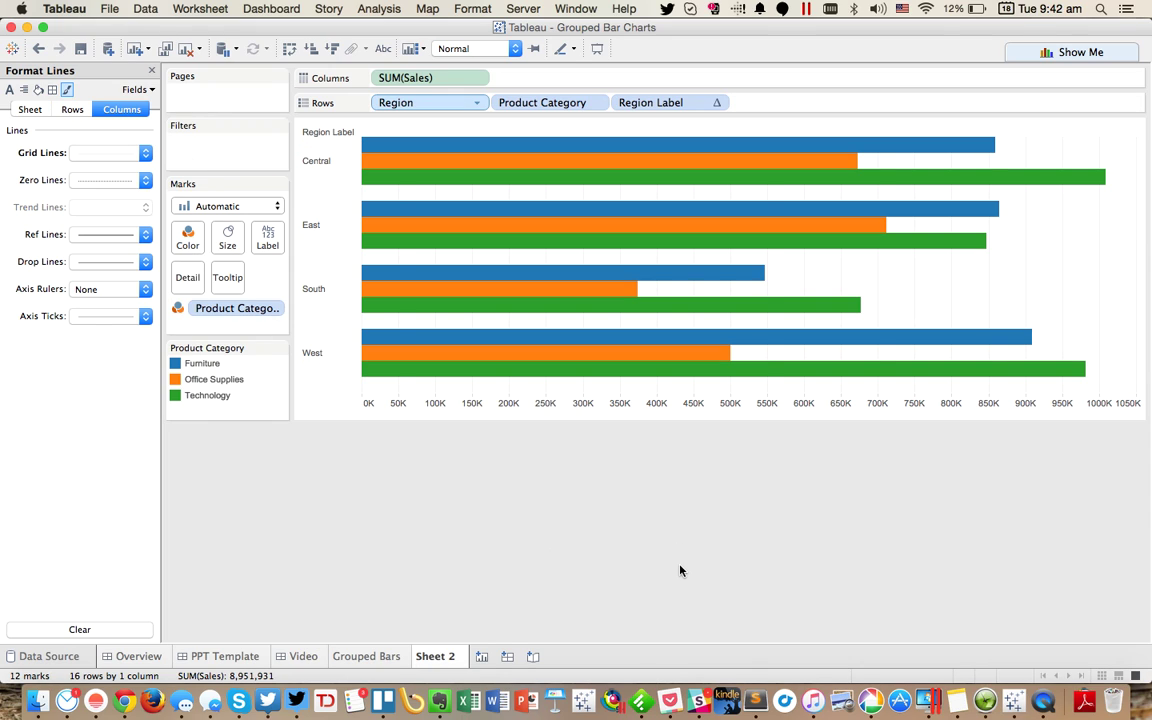
# - Set the region header alignment to Right and hide the Region Label field label for rows
pyautogui.rightClick(318, 163)
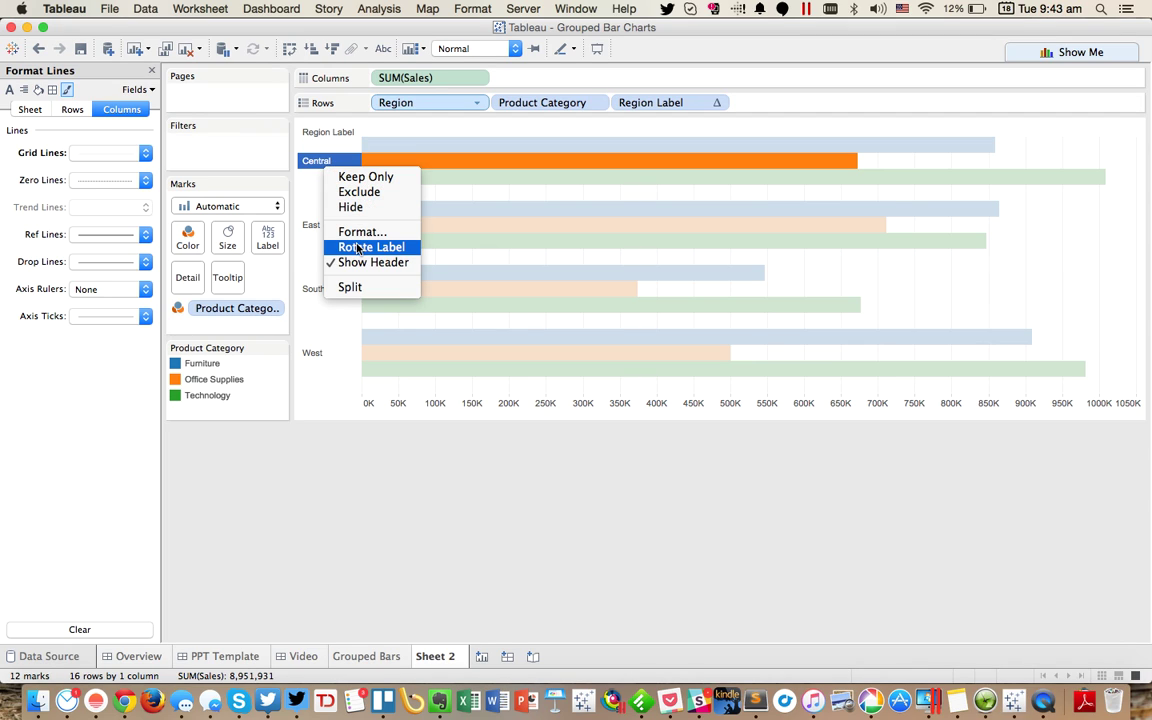
pyautogui.click(355, 231)
pyautogui.click(97, 180)
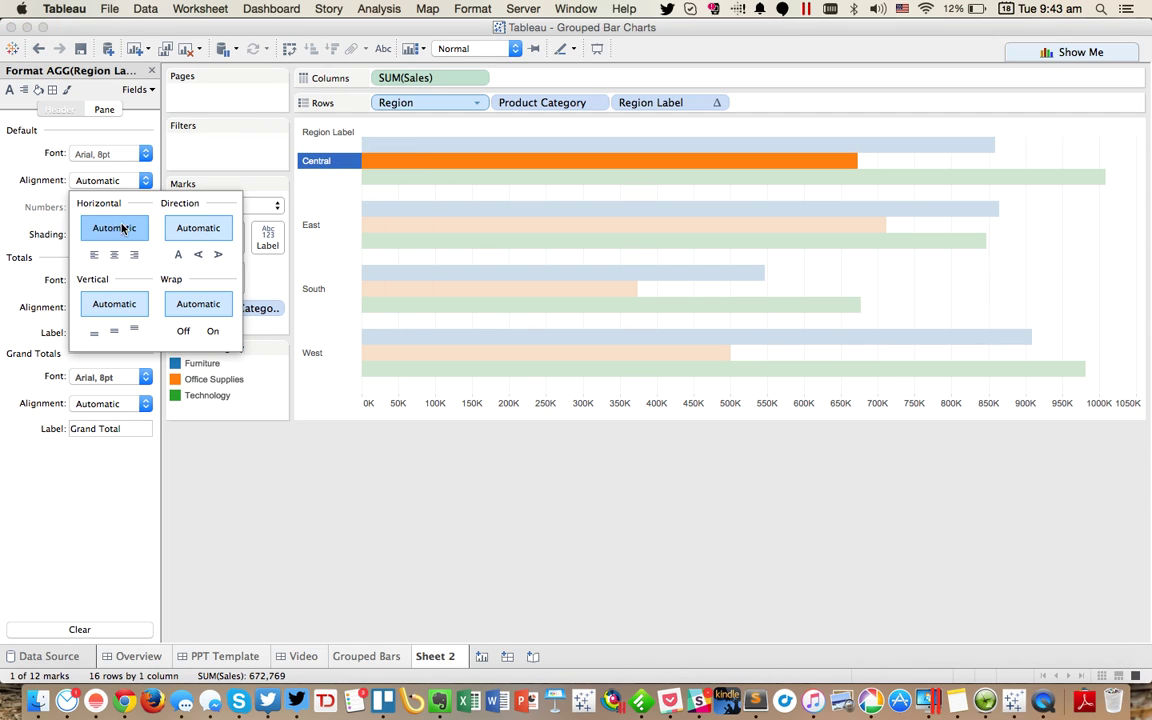
pyautogui.click(134, 254)
pyautogui.click(380, 525)
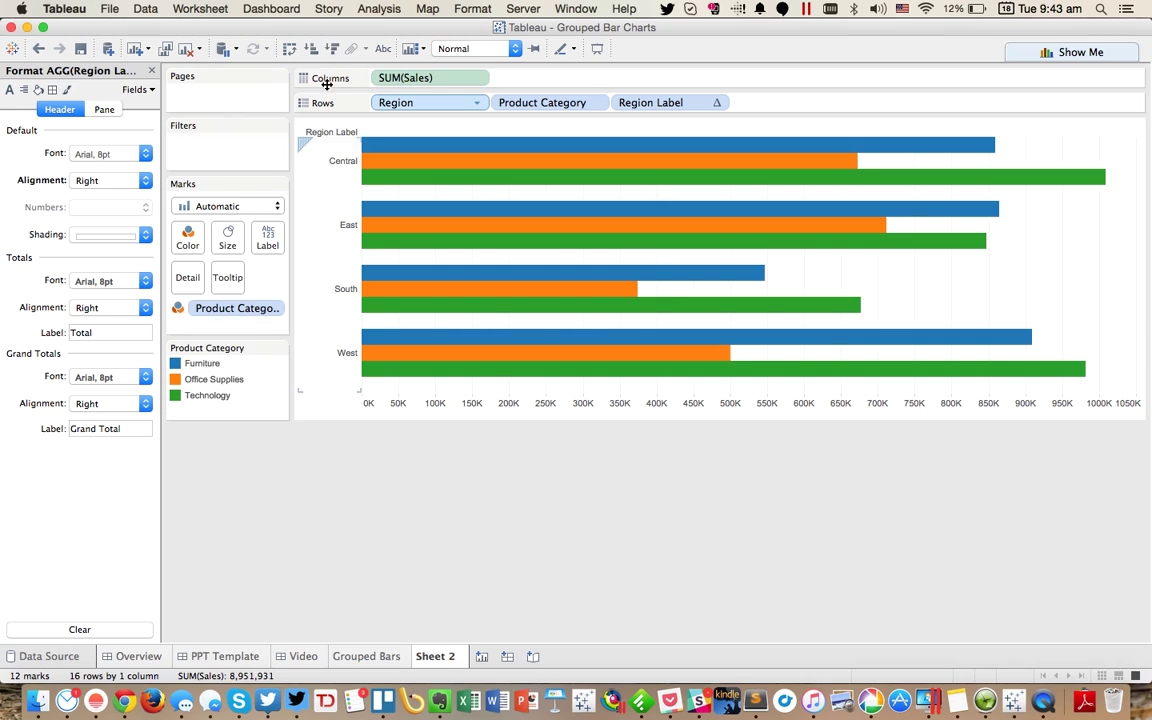
pyautogui.rightClick(329, 139)
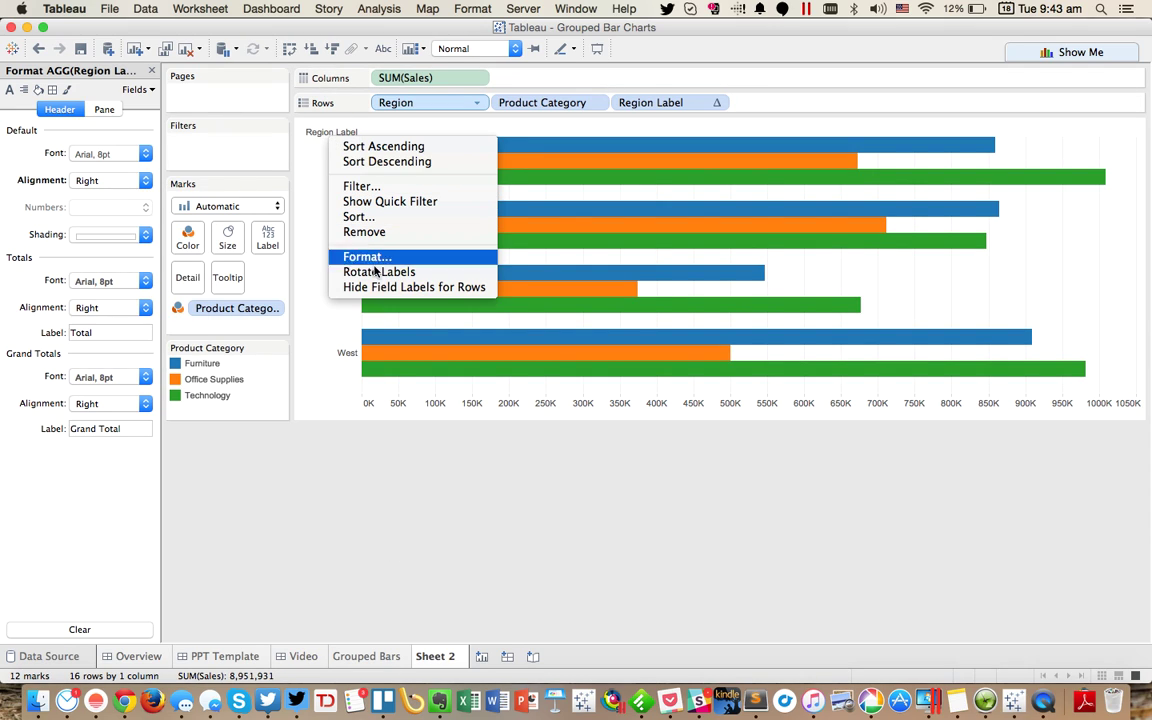
pyautogui.click(377, 288)
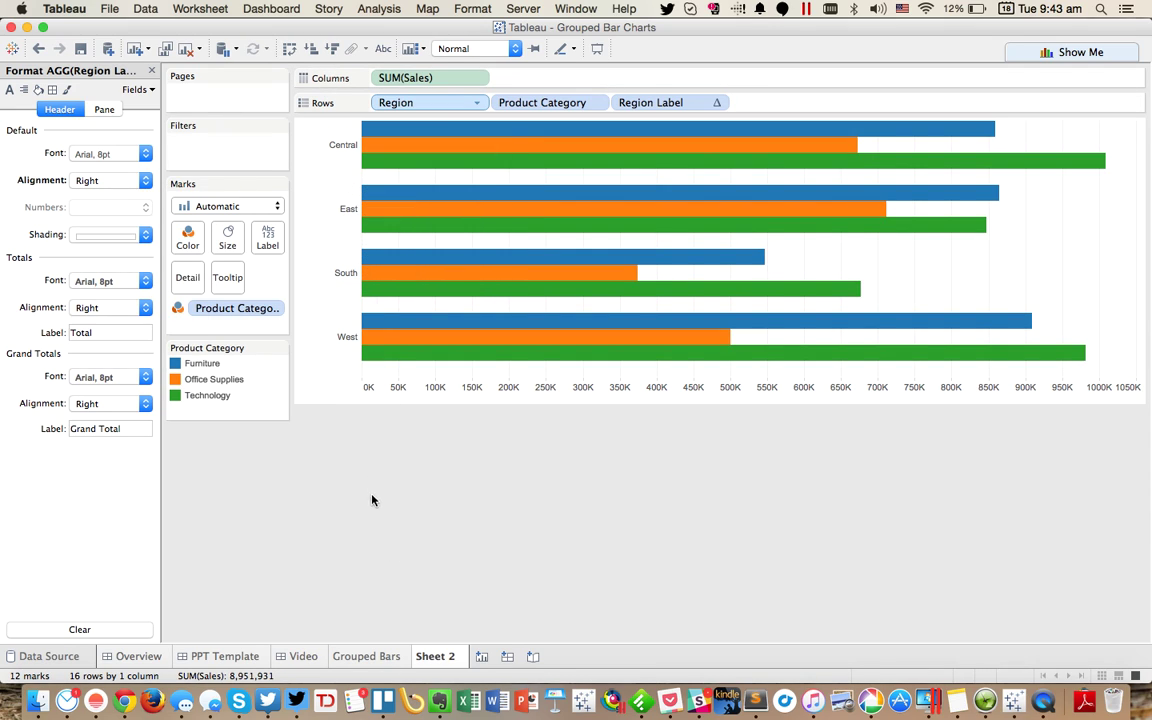
# - View the PPT Template dashboard, then return to the Sheet 2 bar chart
pyautogui.click(226, 656)
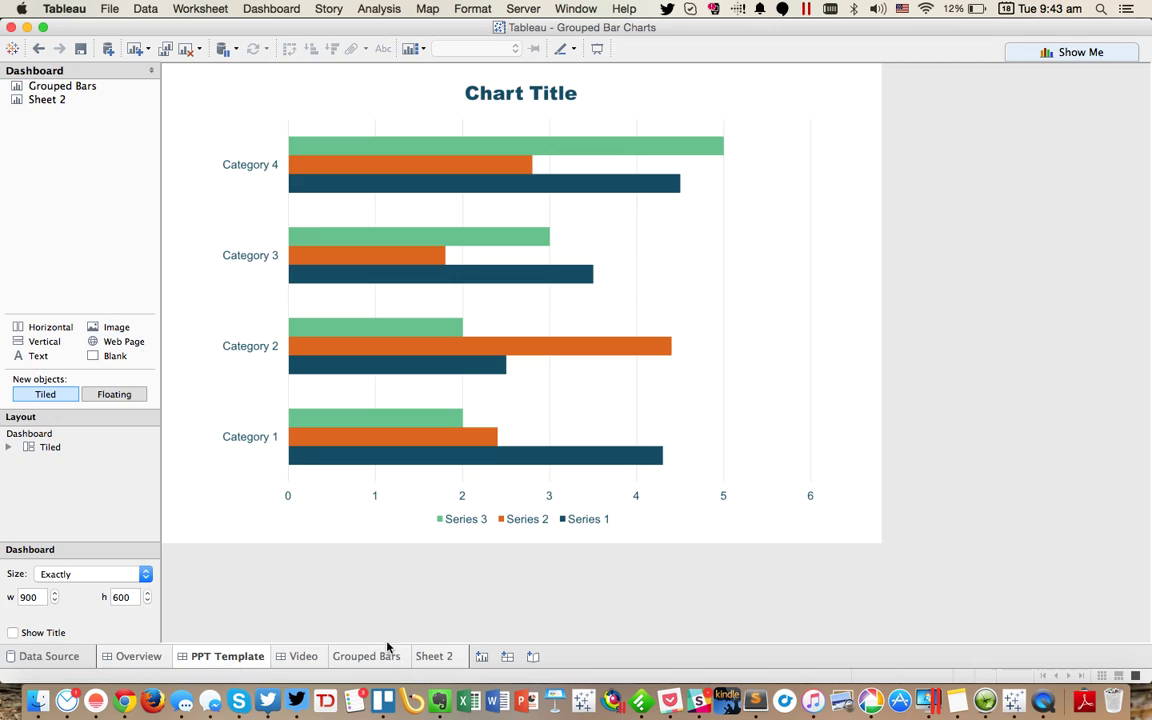
pyautogui.moveTo(446, 665)
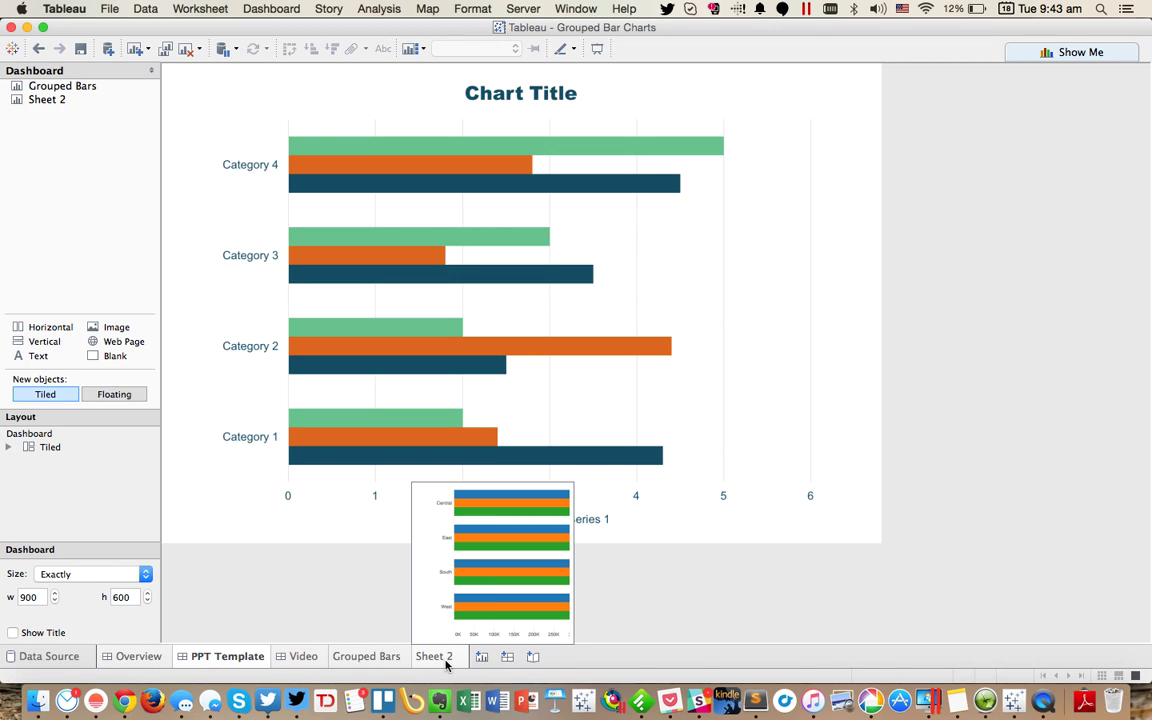
pyautogui.click(438, 655)
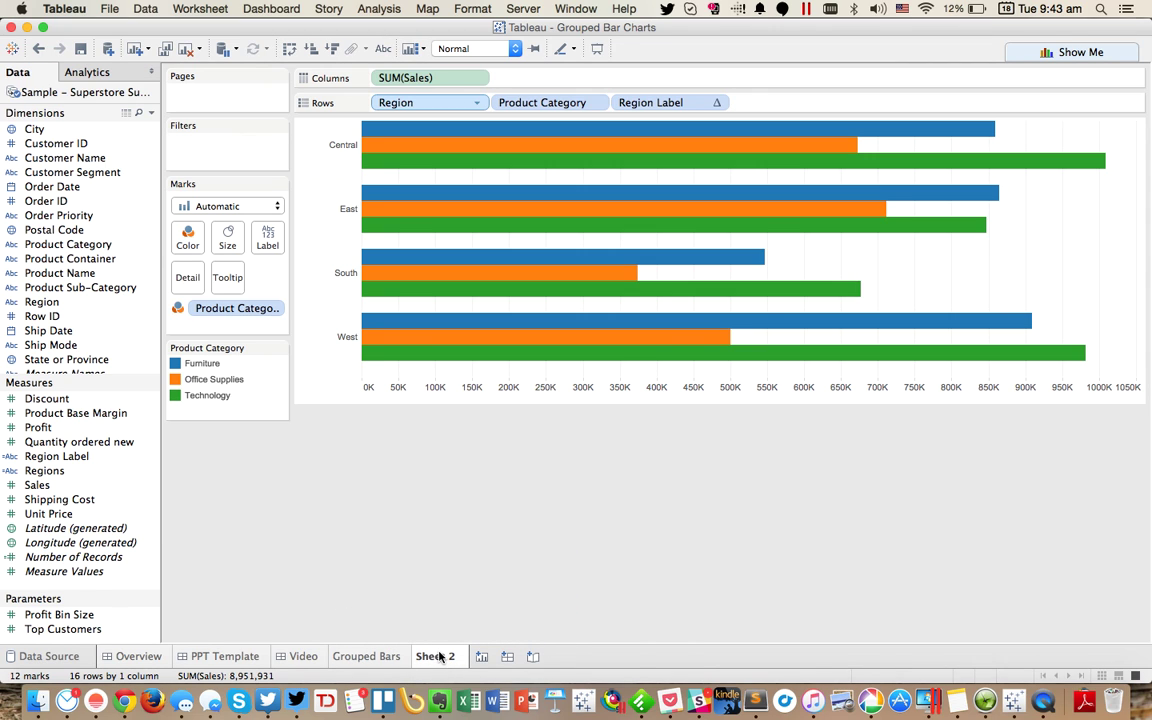